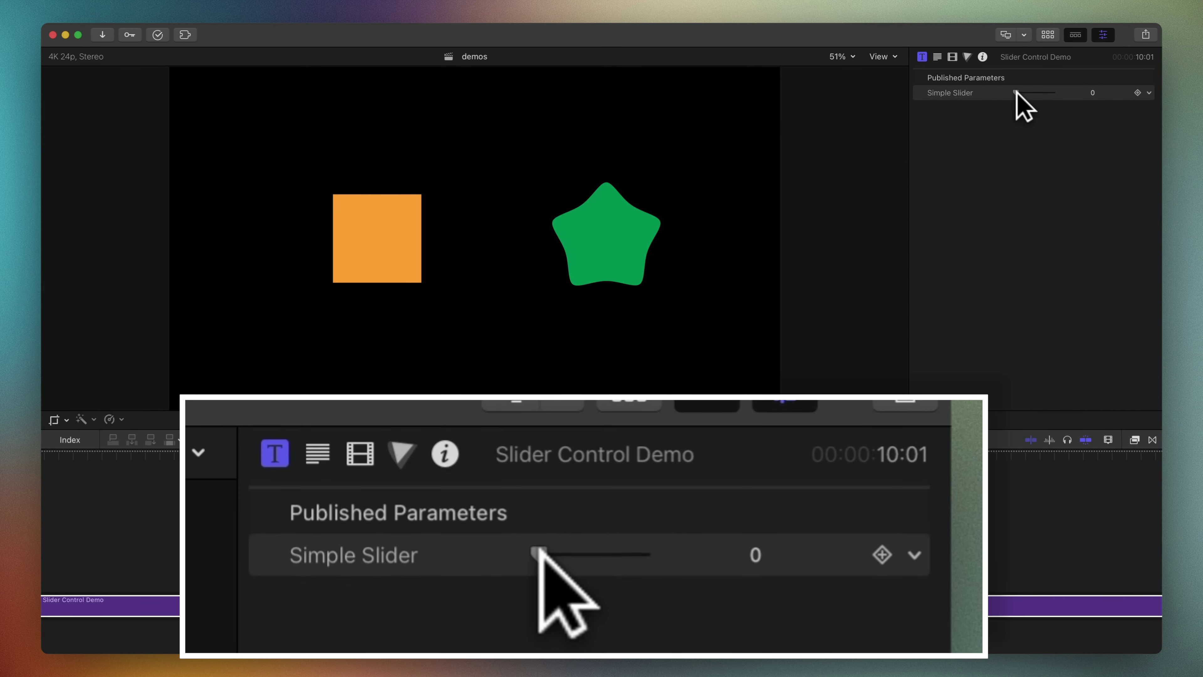
pyautogui.moveTo(1015, 92)
pyautogui.mouseDown()
pyautogui.moveTo(1060, 92)
pyautogui.moveTo(1013, 92)
pyautogui.mouseUp()
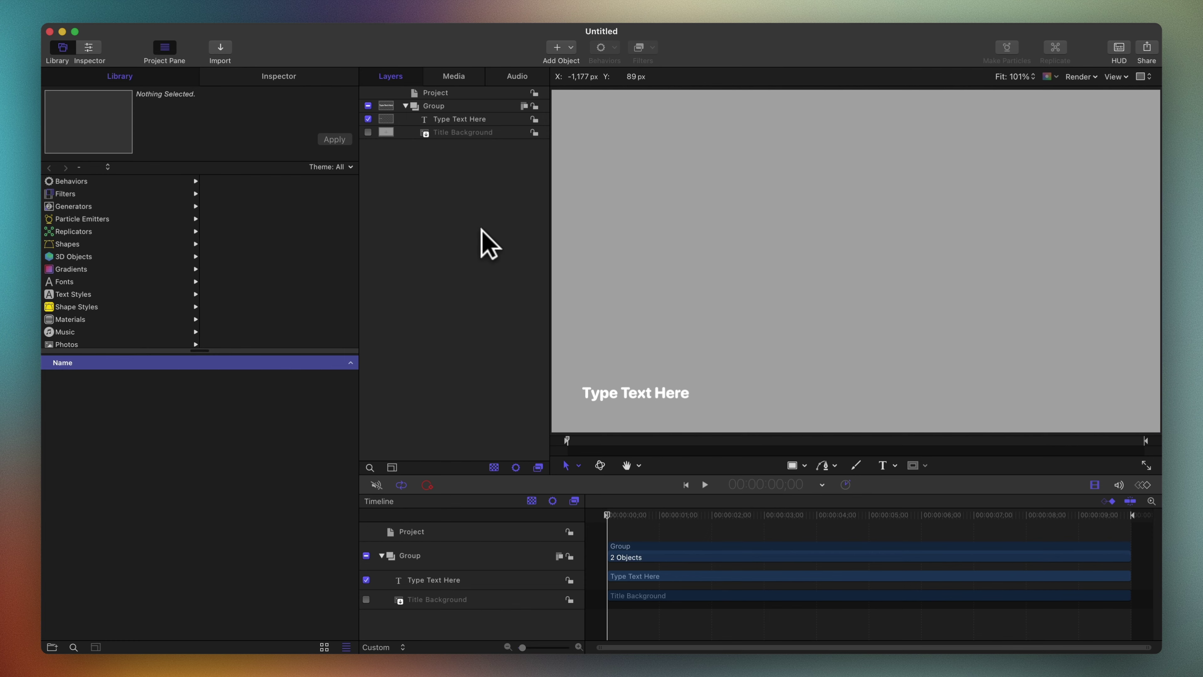
# Delete the default Group with its contents from the project and view the blank project types in the Project Browser.
pyautogui.click(455, 108)
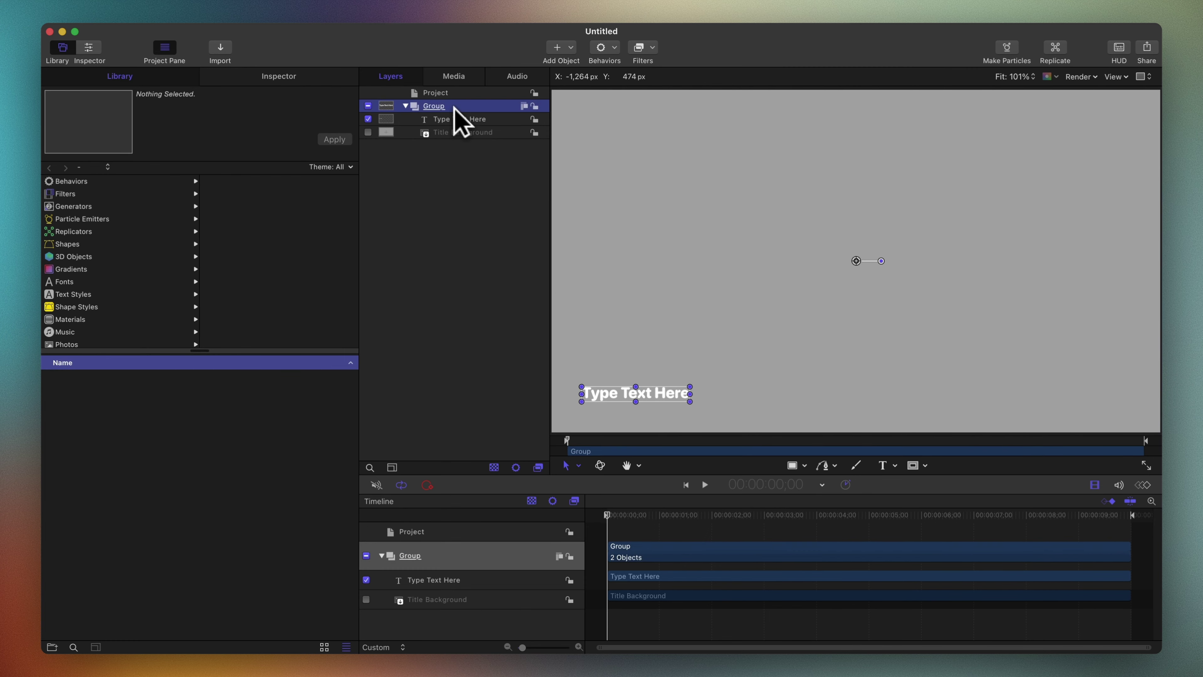
pyautogui.press('BackSpace')
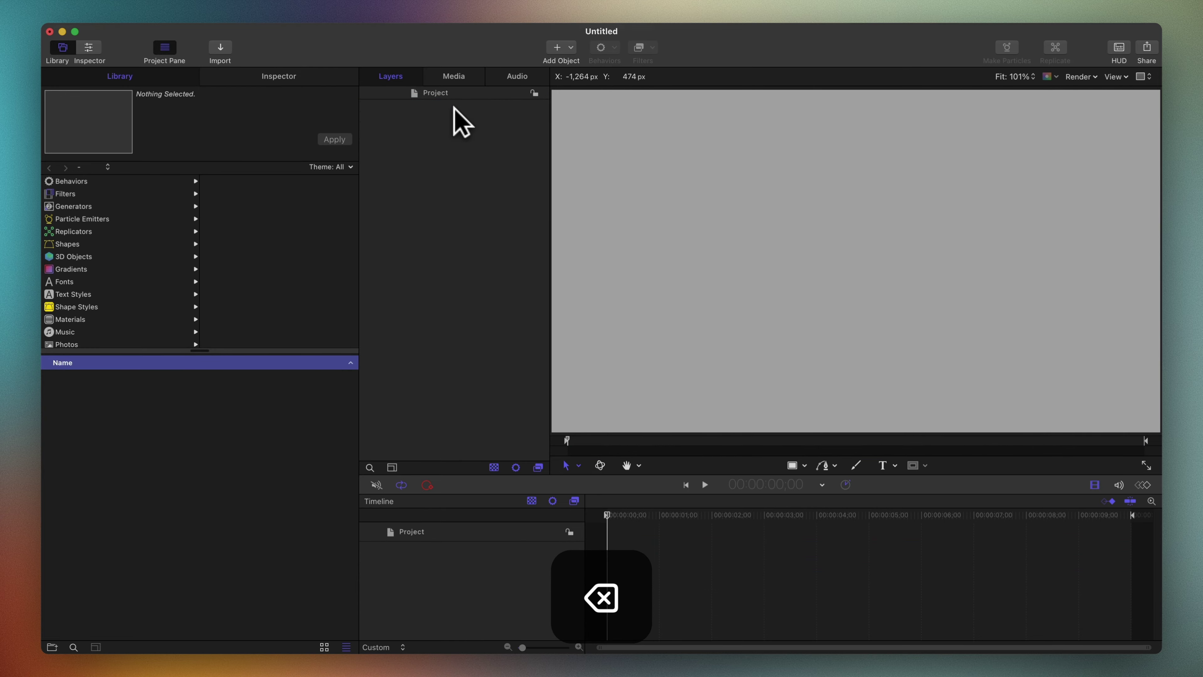
pyautogui.press('super+n')
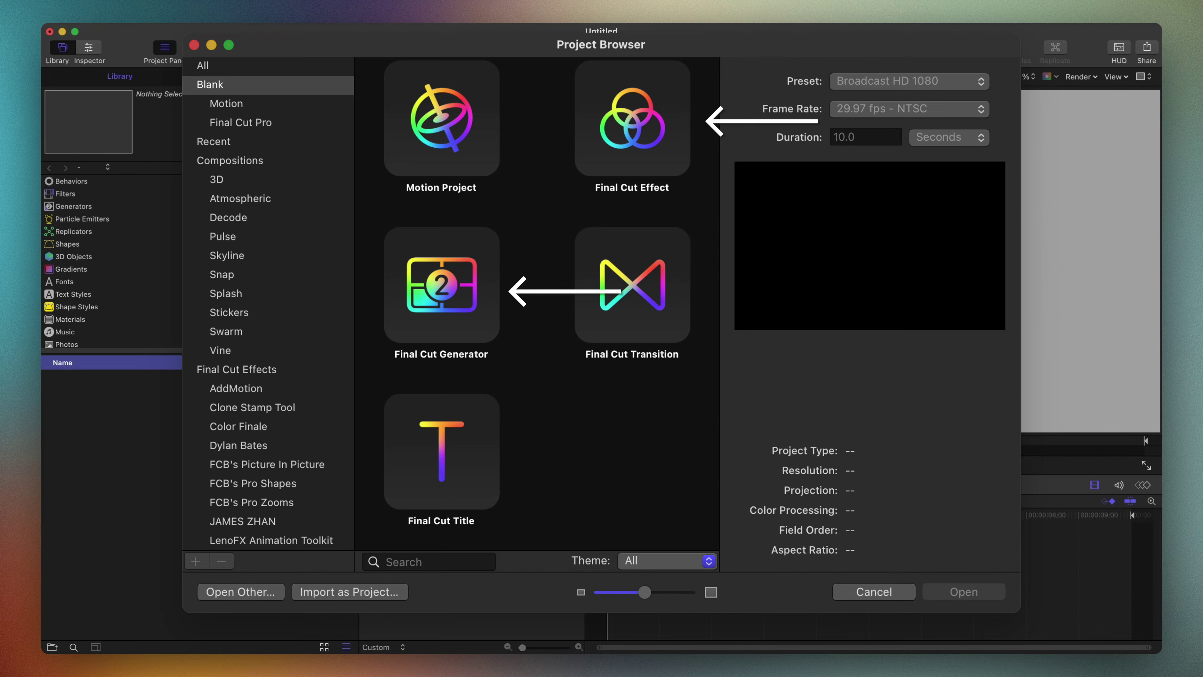
pyautogui.doubleClick(457, 121)
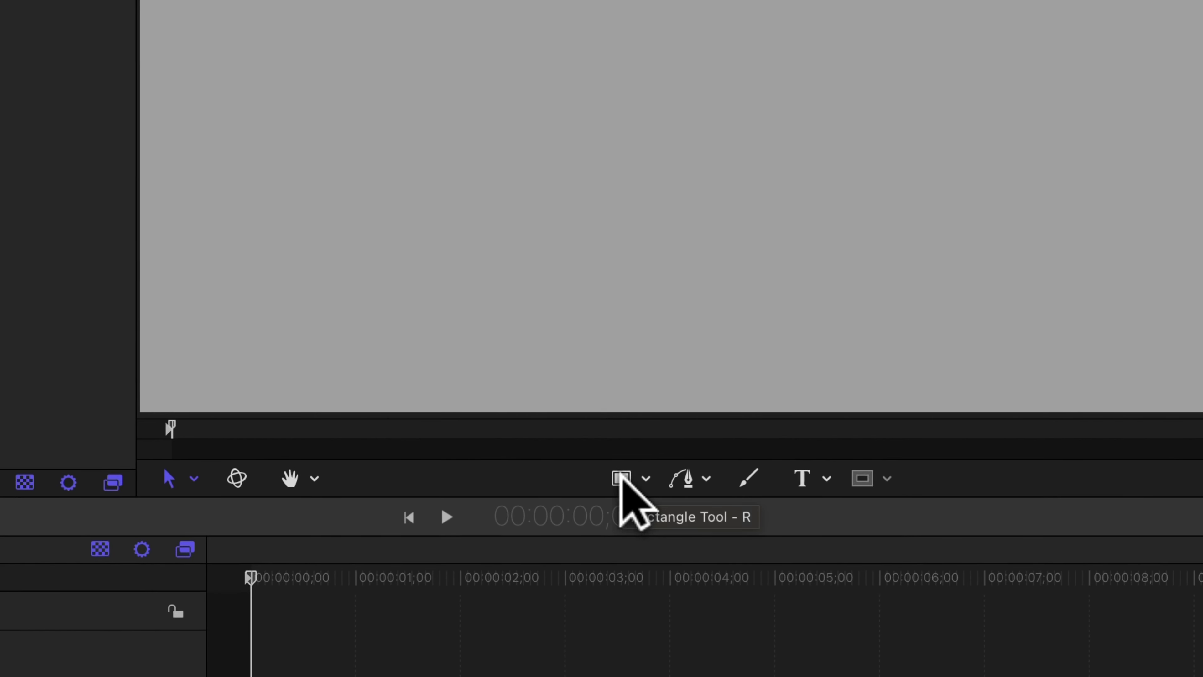
# Draw a rectangle about 301 by 334 px just left of the canvas center.
pyautogui.click(620, 476)
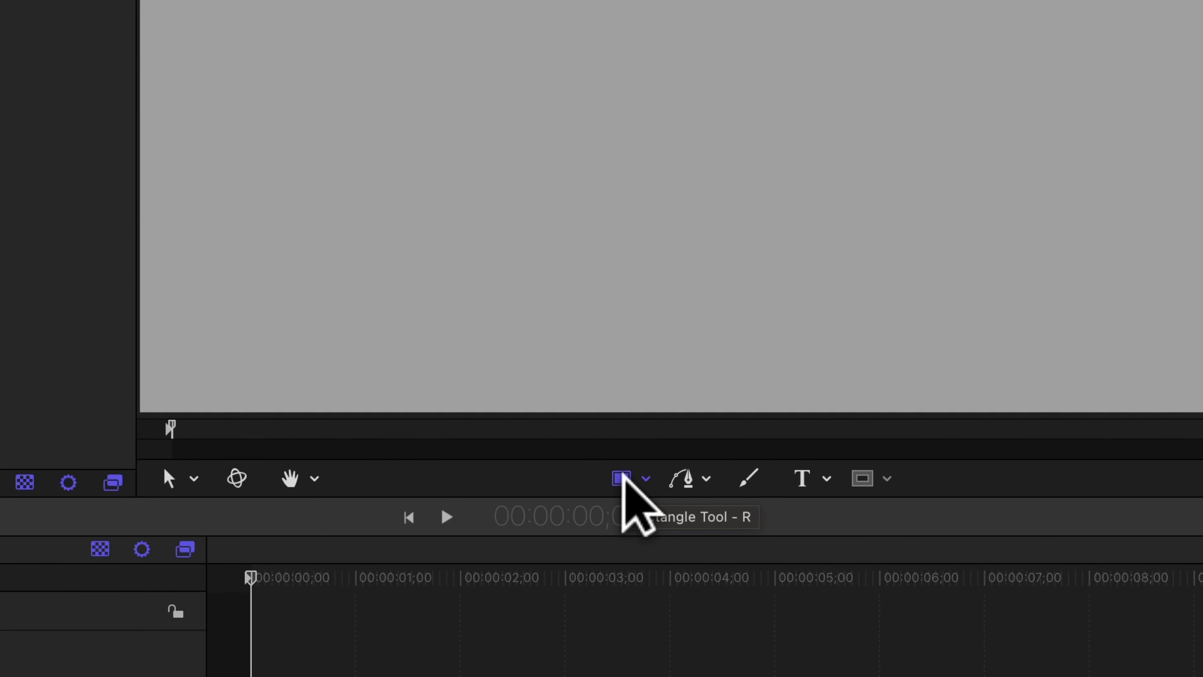
pyautogui.click(646, 478)
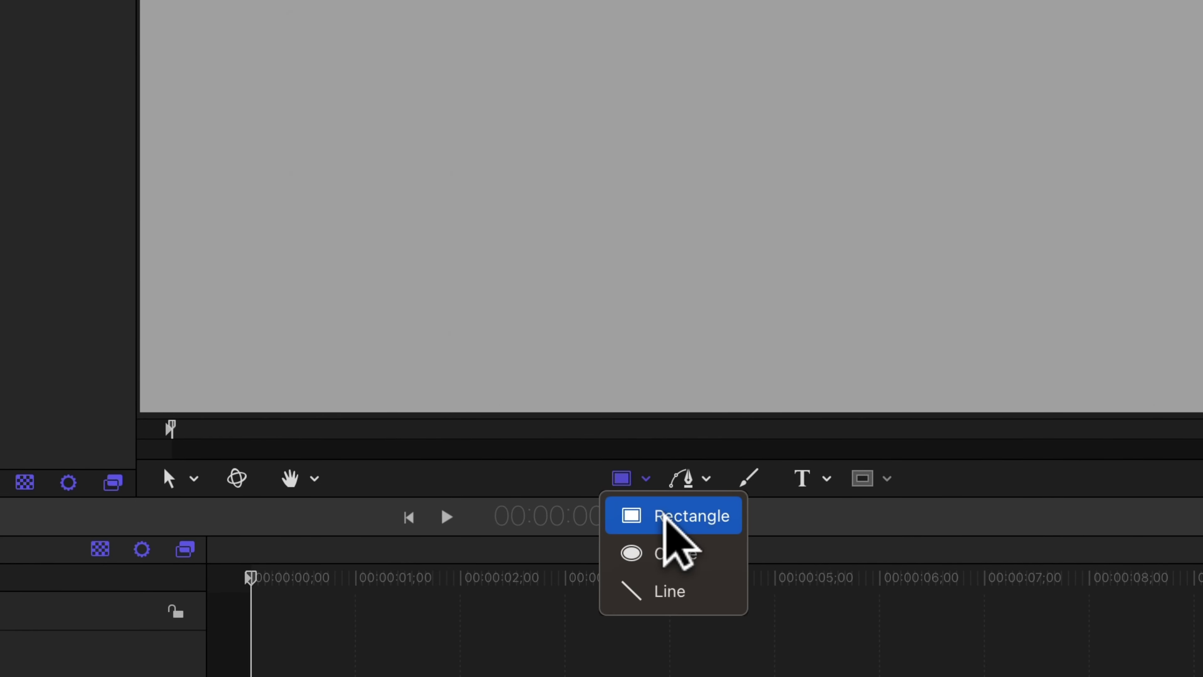
pyautogui.click(664, 516)
pyautogui.moveTo(517, 269); pyautogui.dragTo(707, 480)
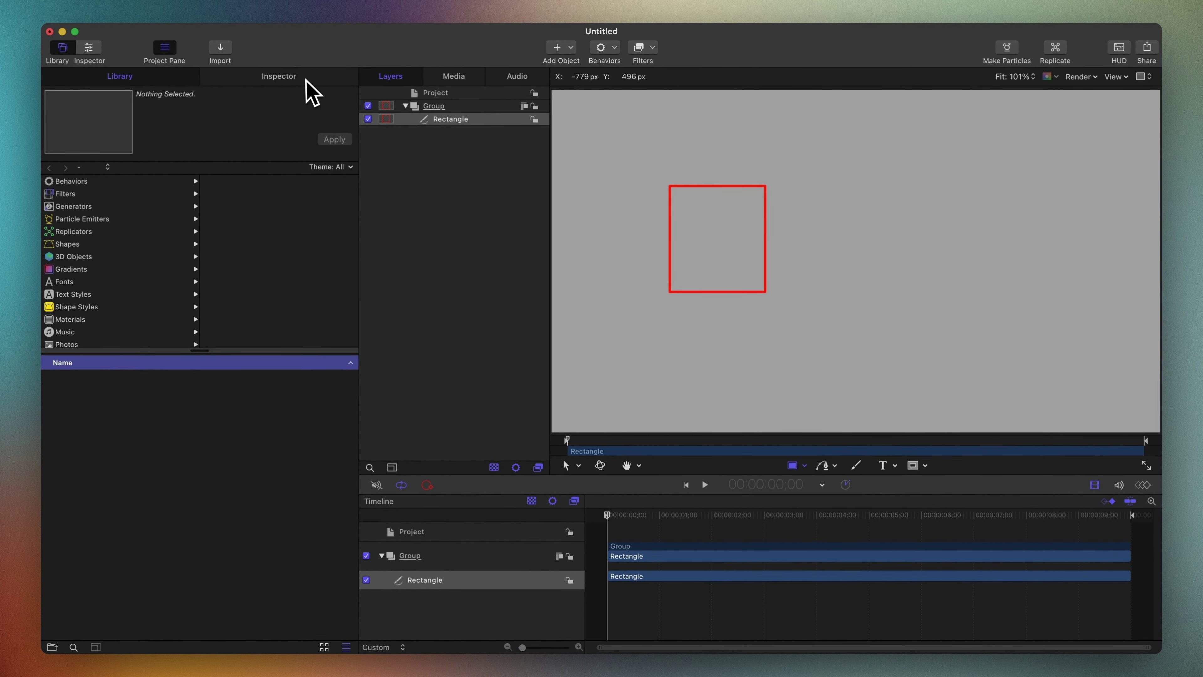
# Turn off the rectangle's outline and give it a solid blue fill.
pyautogui.click(304, 82)
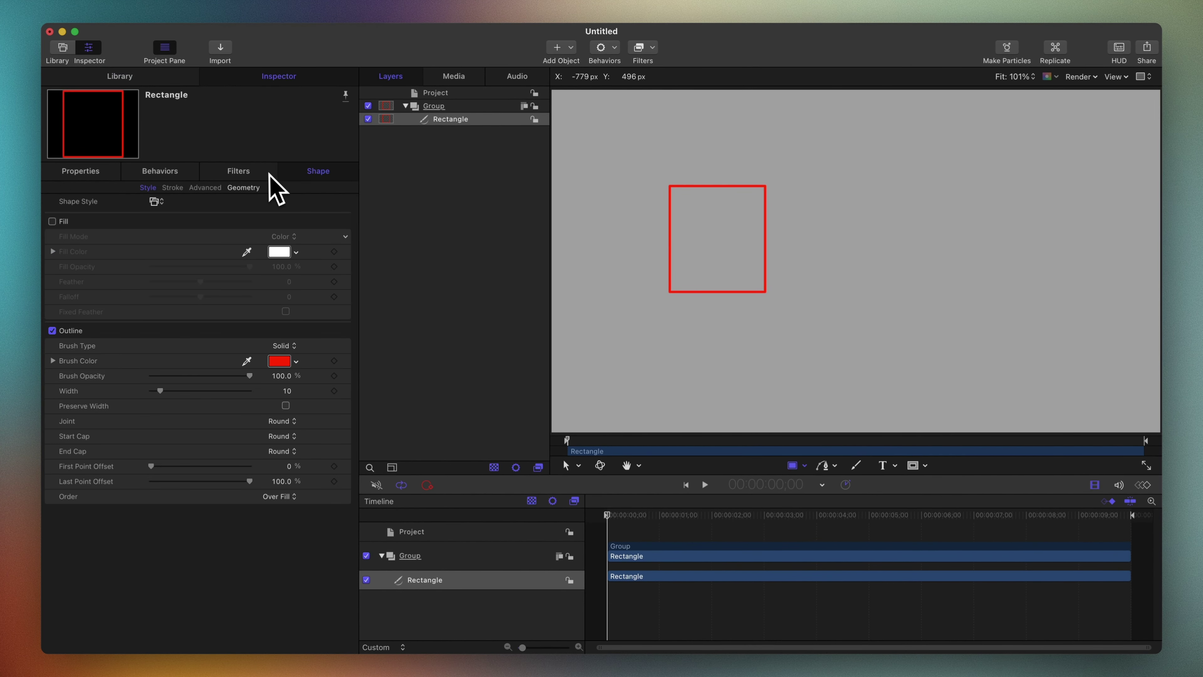
pyautogui.click(52, 330)
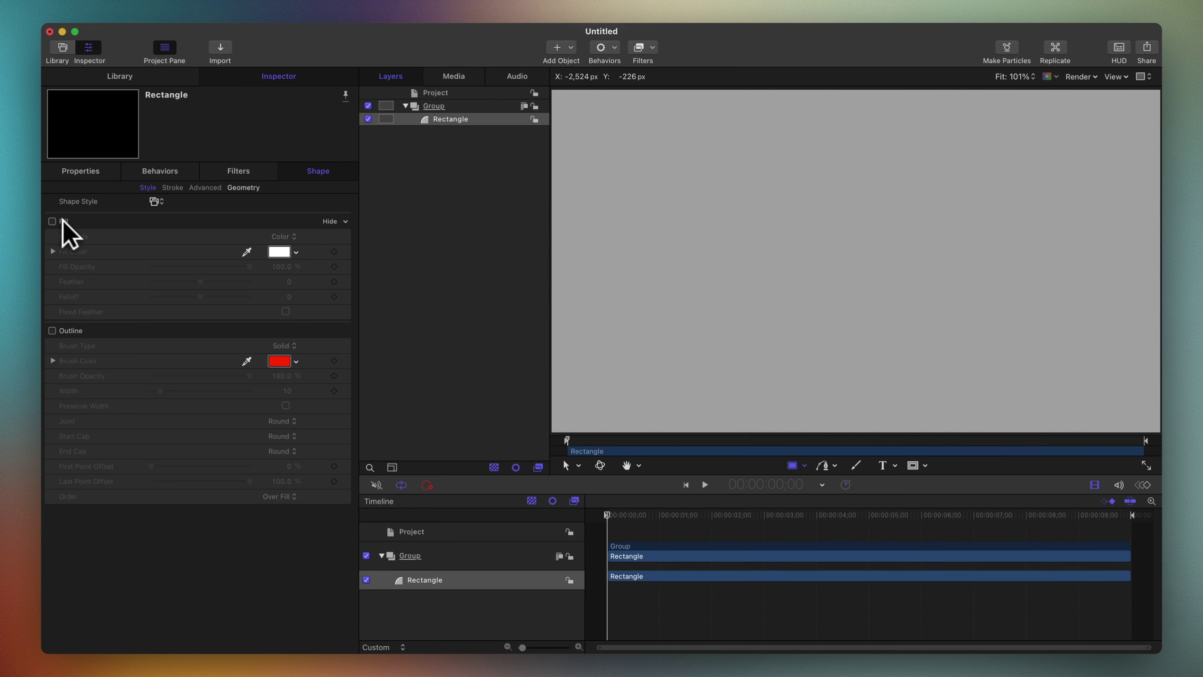
pyautogui.click(52, 221)
pyautogui.click(279, 253)
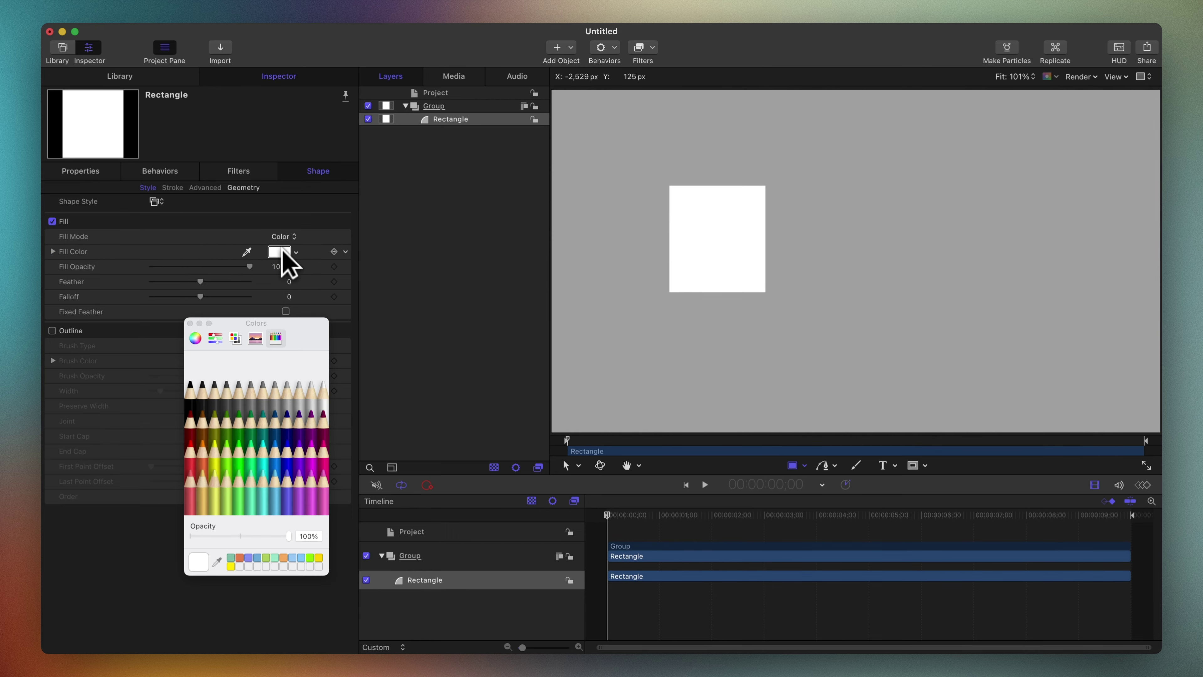
pyautogui.click(290, 461)
pyautogui.click(190, 323)
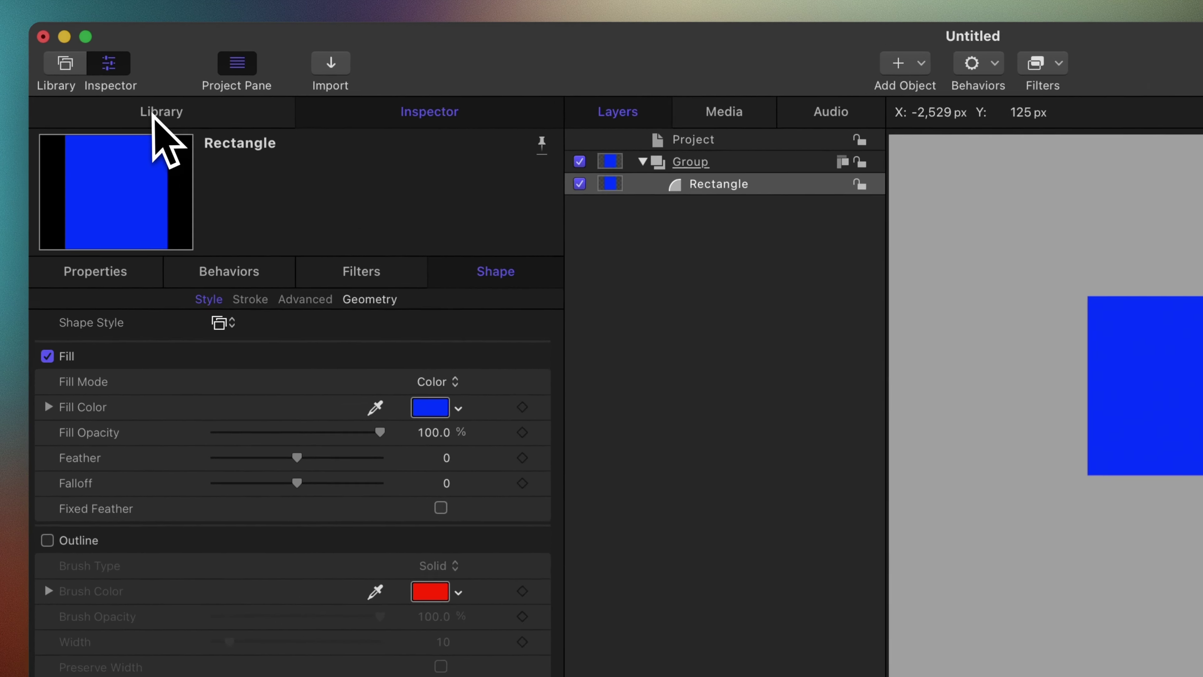
# Add the 5-sided Star from the library's Shapes category to the Group.
pyautogui.click(118, 76)
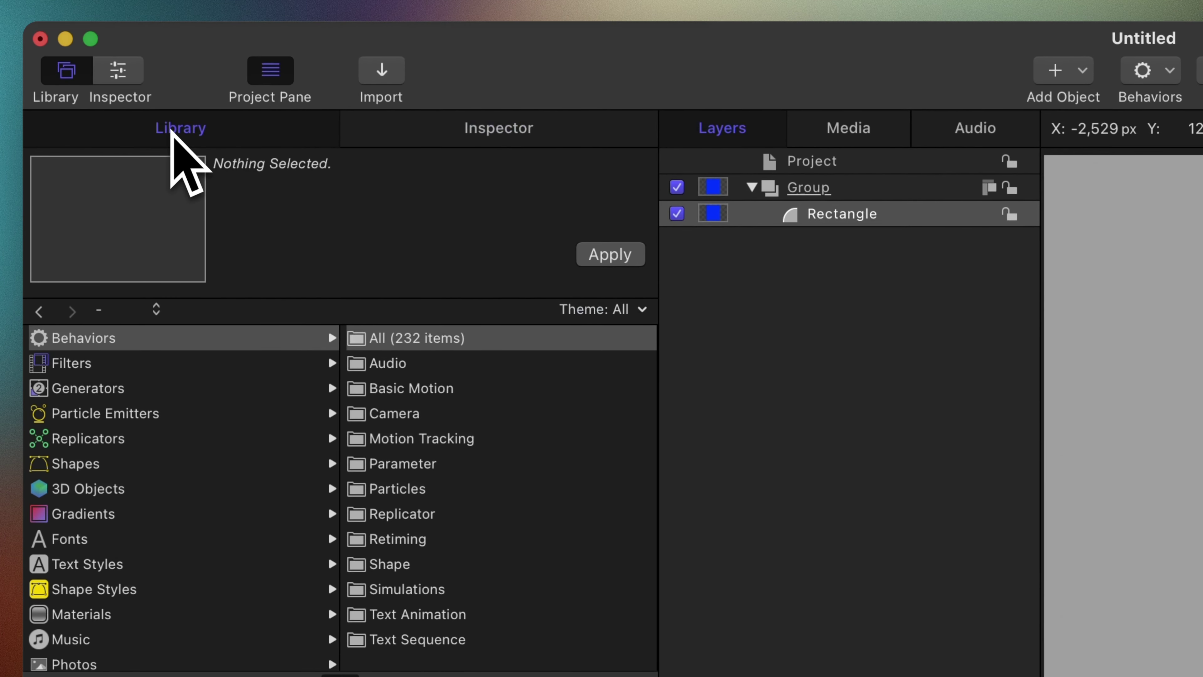
pyautogui.click(90, 471)
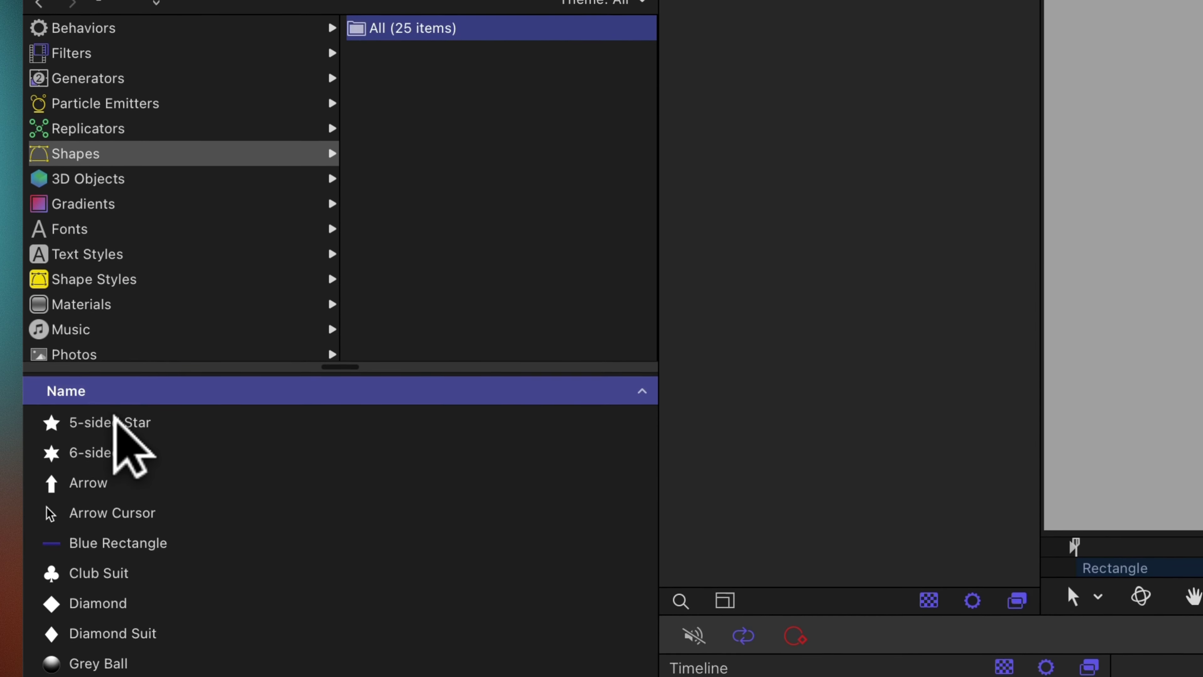
pyautogui.click(111, 421)
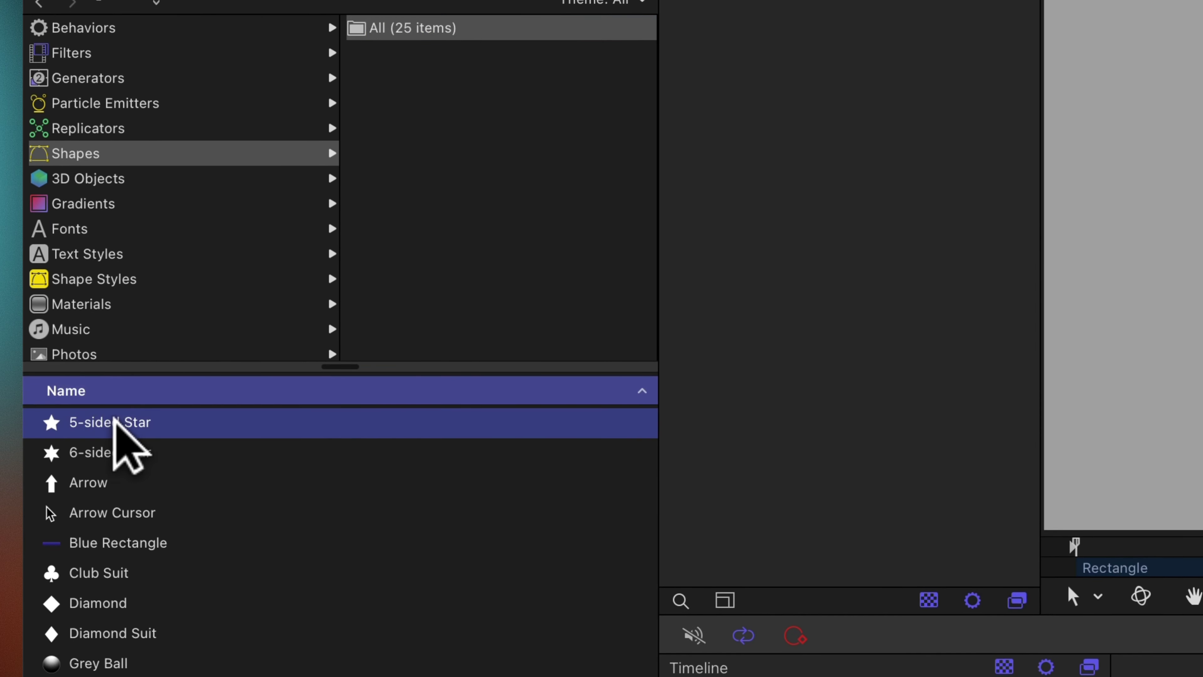
pyautogui.moveTo(97, 419); pyautogui.dragTo(836, 183)
pyautogui.moveTo(690, 407); pyautogui.dragTo(707, 104)
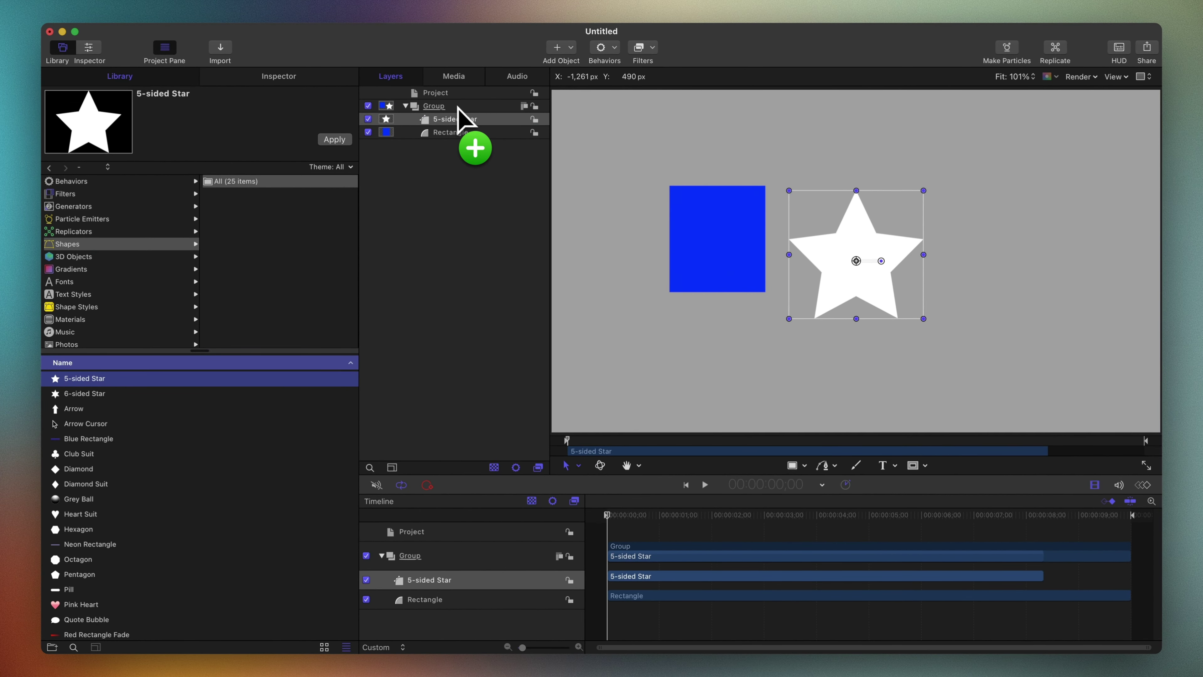
# Set the star's fill color to Fern and move the star farther right of the blue rectangle.
pyautogui.click(279, 77)
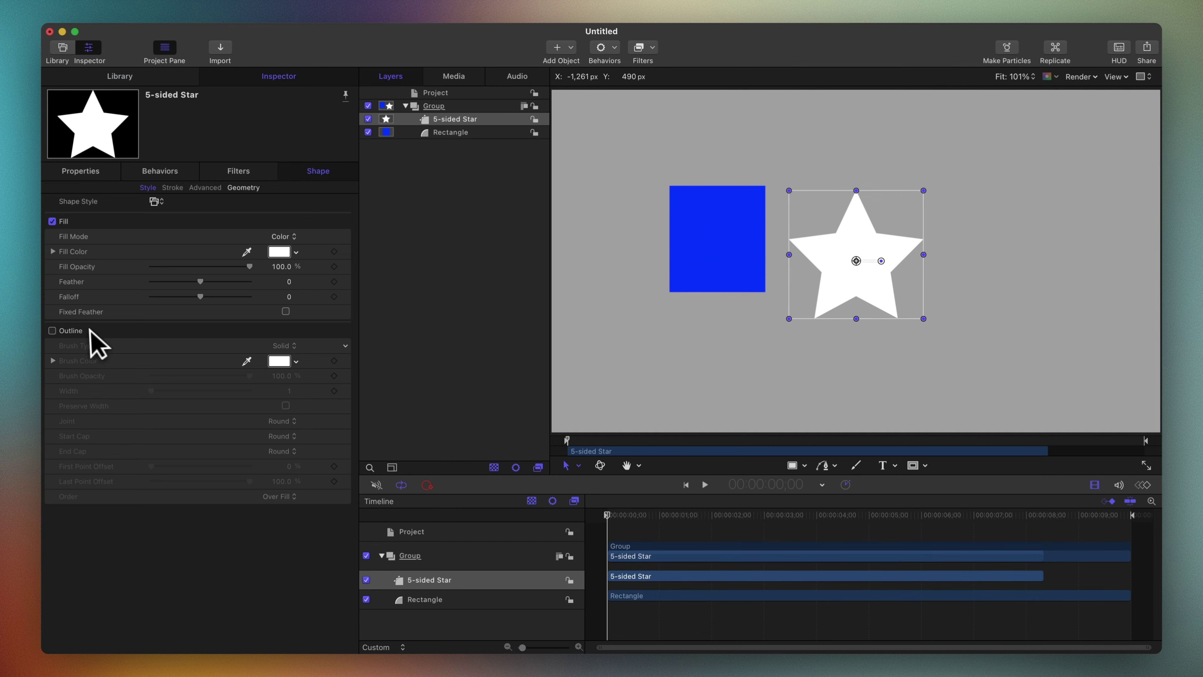
pyautogui.click(52, 330)
pyautogui.click(52, 330)
pyautogui.click(279, 252)
pyautogui.click(226, 417)
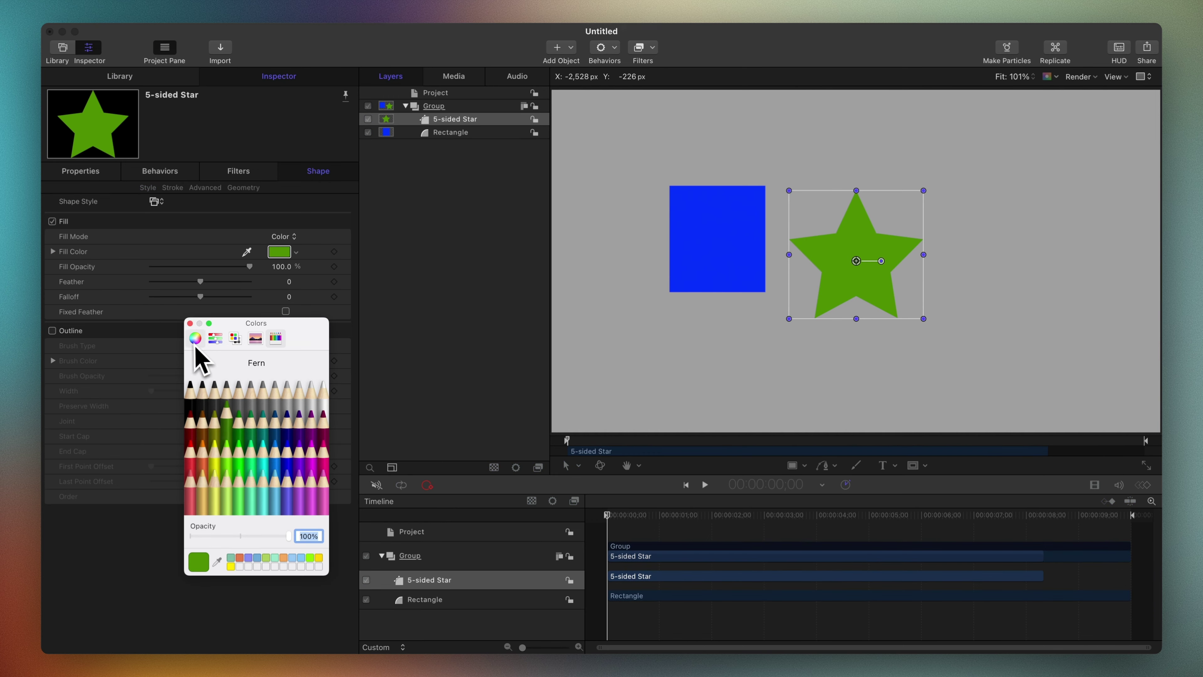
pyautogui.click(191, 322)
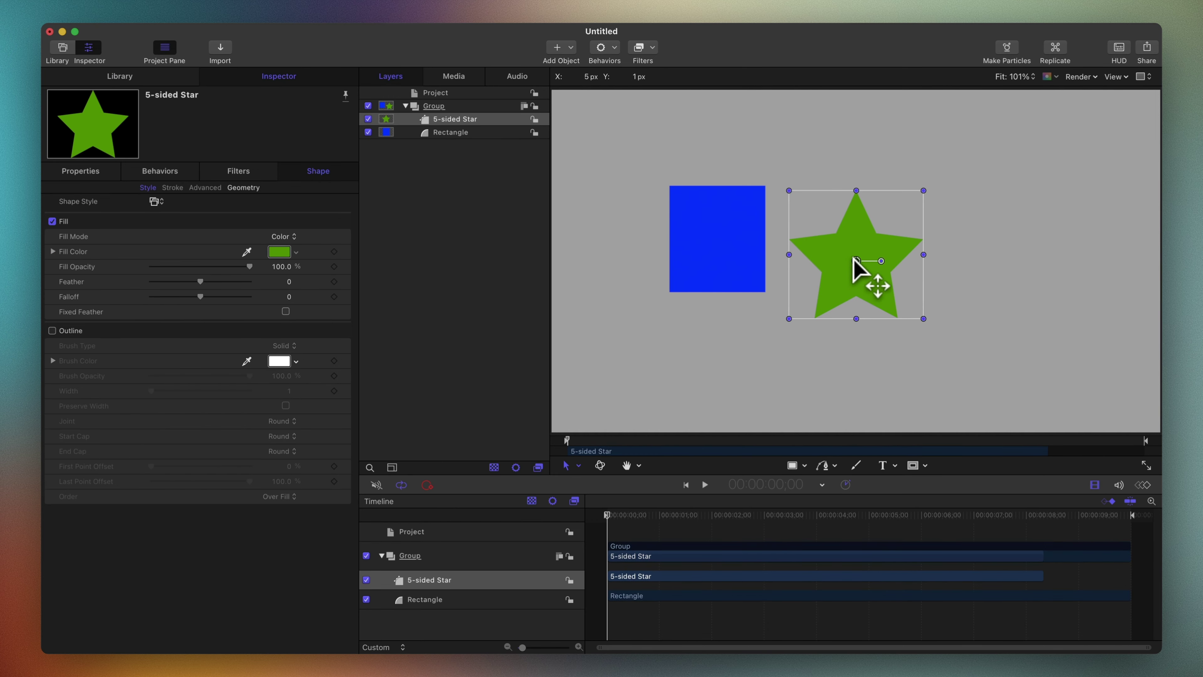
pyautogui.moveTo(853, 258); pyautogui.dragTo(986, 241)
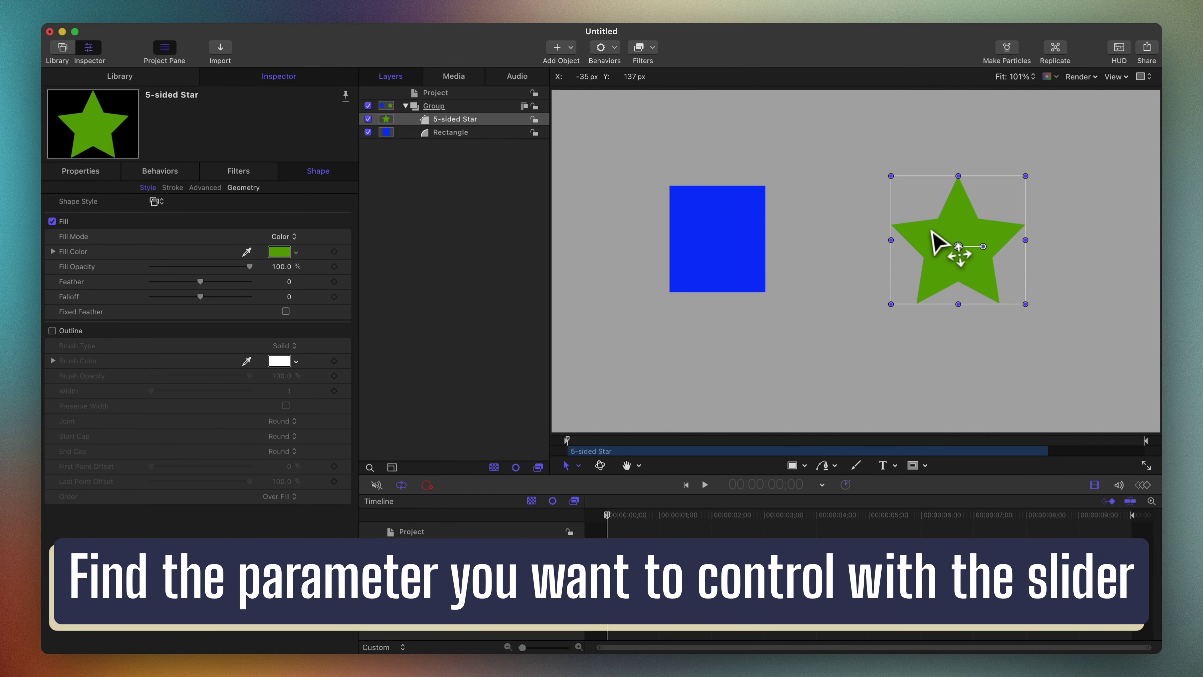
# Expand the Rectangle's Size in its geometry settings into Width and Height and try varying the Height.
pyautogui.click(477, 133)
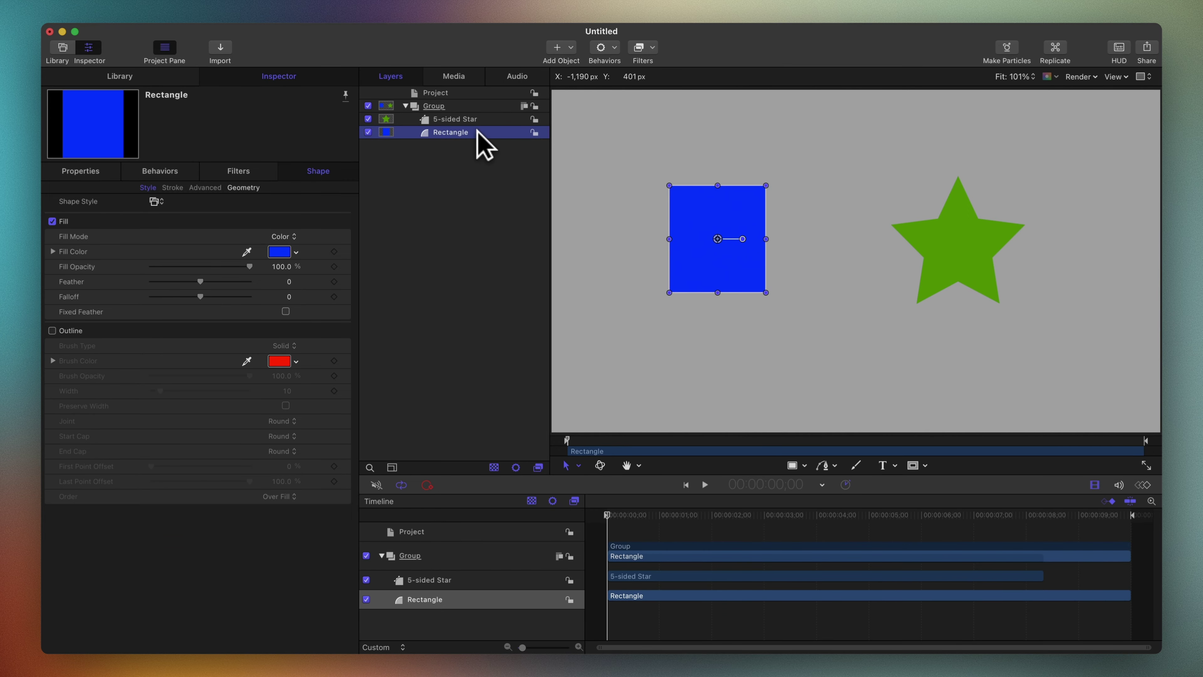
pyautogui.click(287, 77)
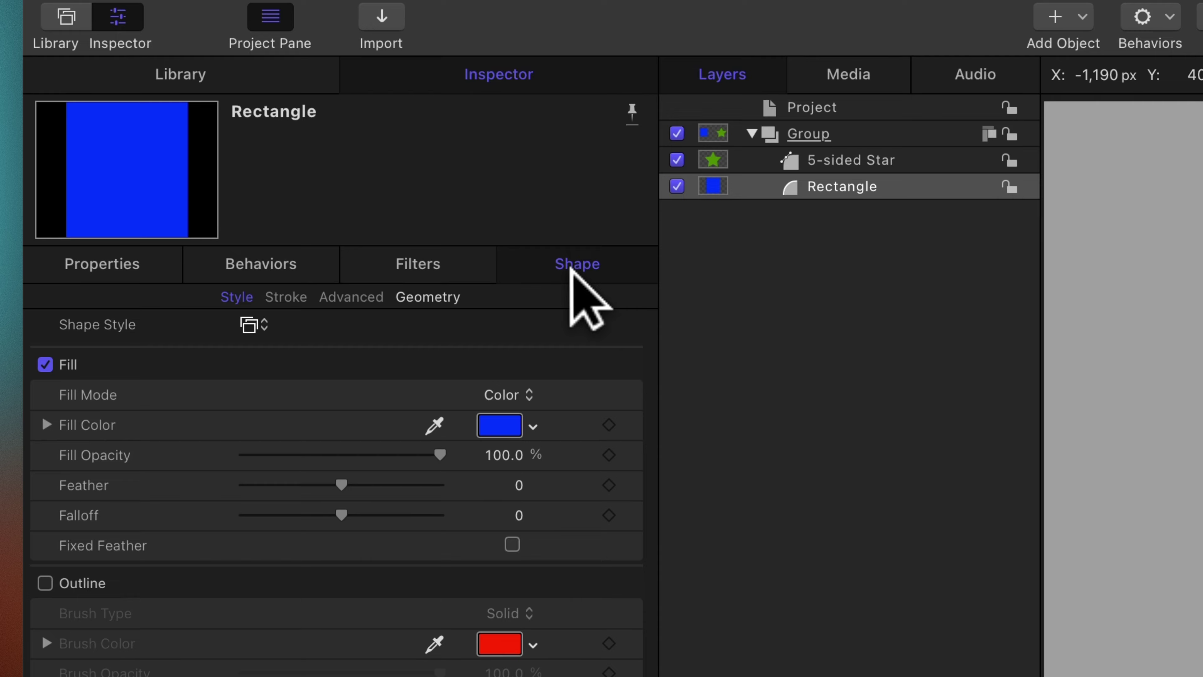
pyautogui.click(433, 298)
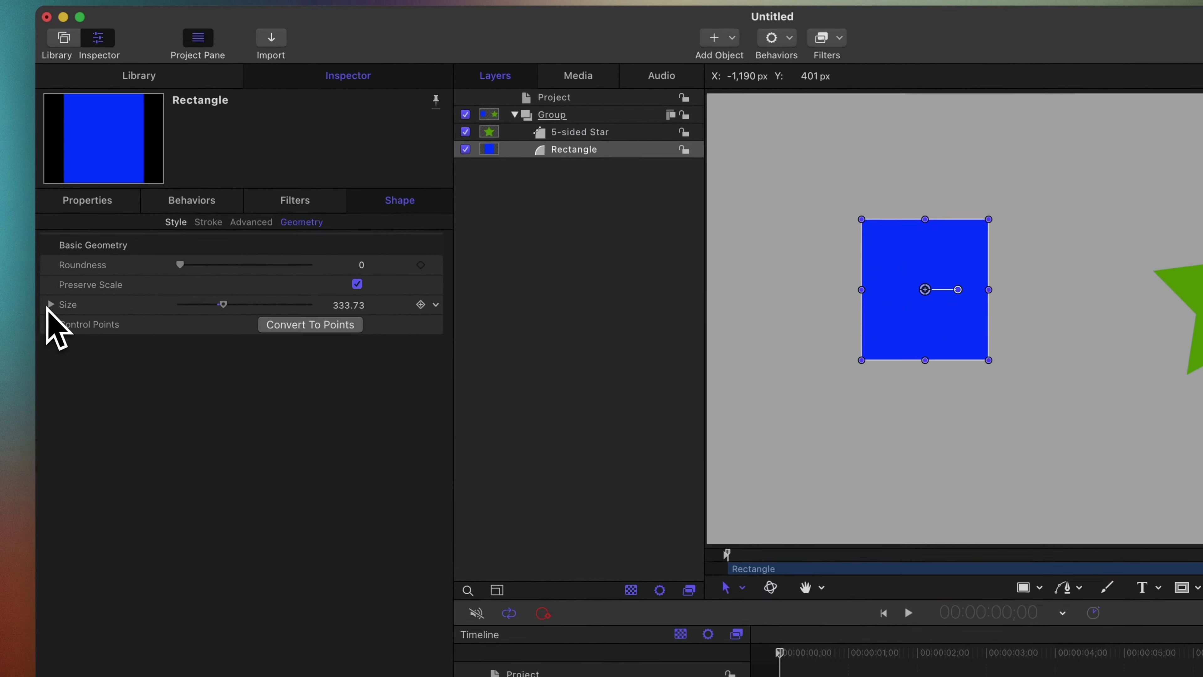
pyautogui.click(51, 304)
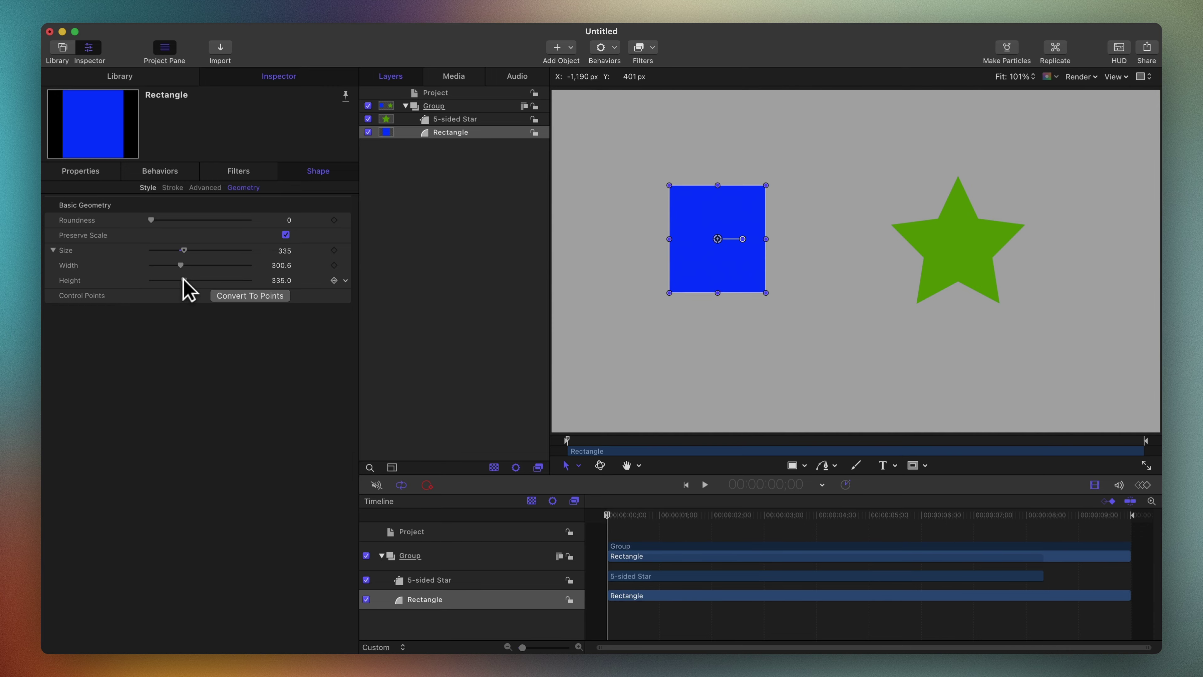
pyautogui.moveTo(184, 281)
pyautogui.mouseDown()
pyautogui.moveTo(214, 280)
pyautogui.moveTo(184, 279)
pyautogui.mouseUp()
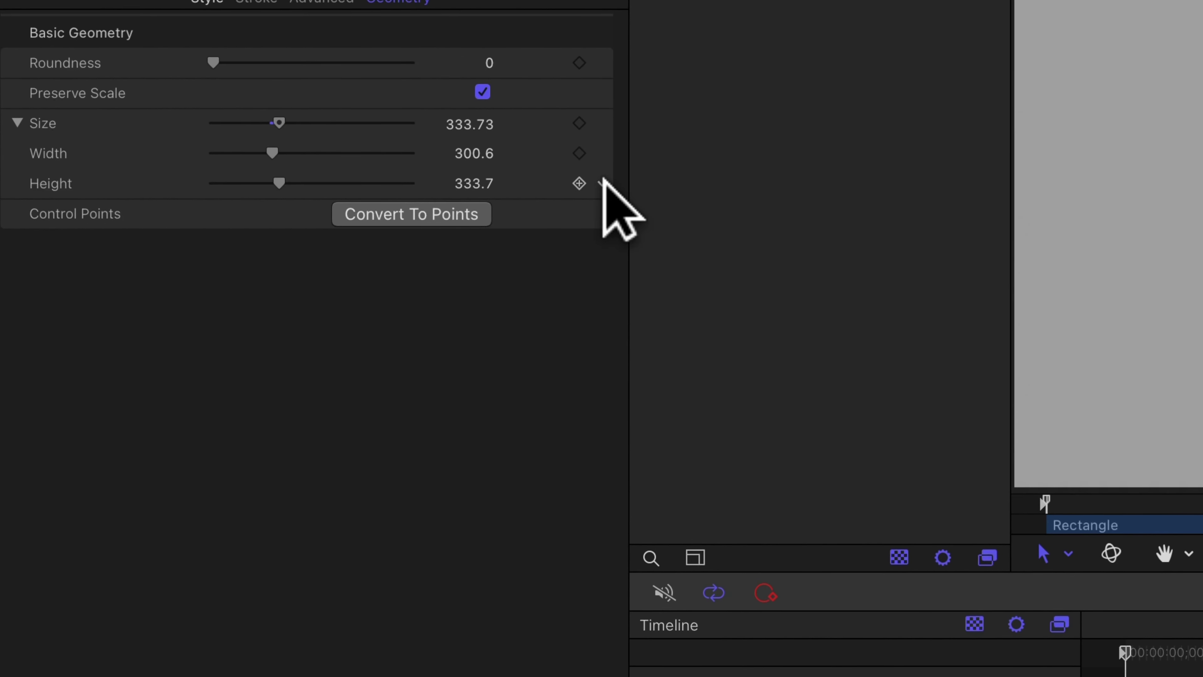
# Add the Rectangle's Height parameter to a new slider in a new rig.
pyautogui.click(602, 183)
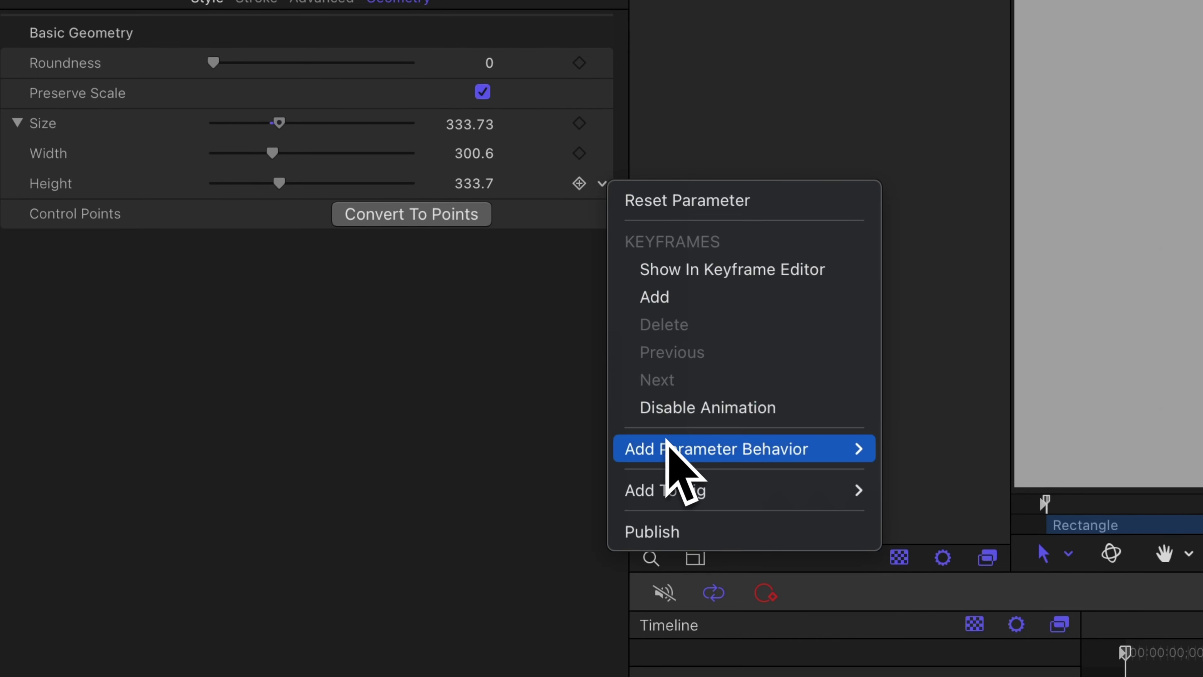
pyautogui.moveTo(660, 490)
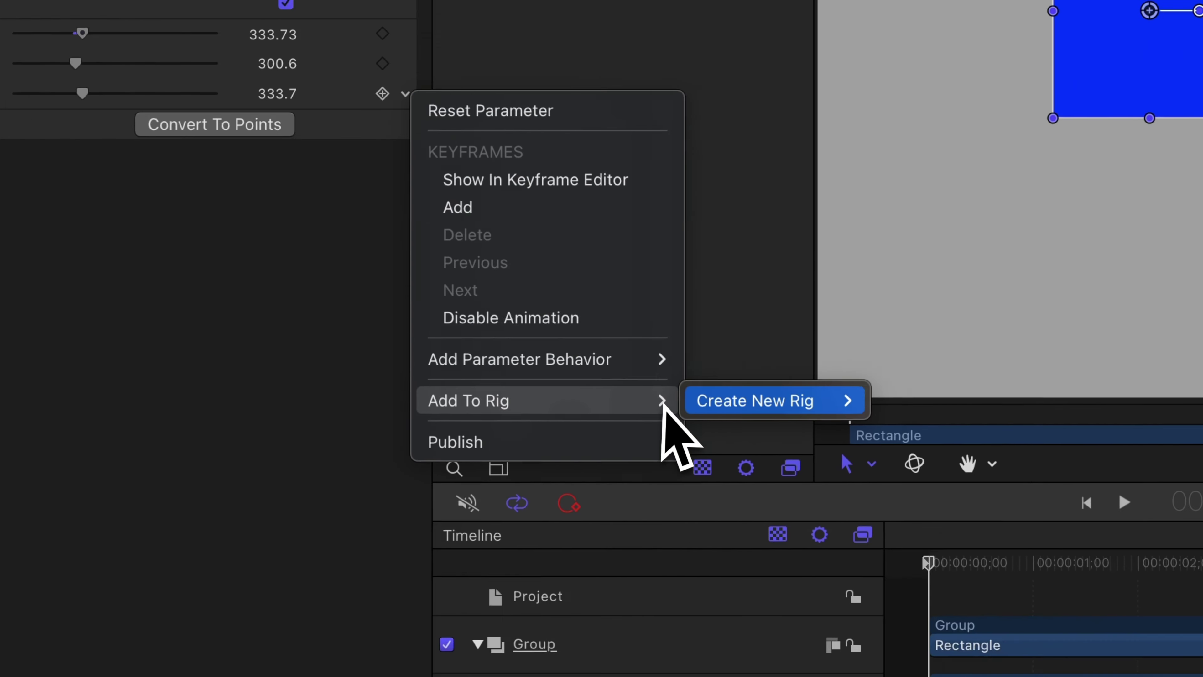
pyautogui.moveTo(727, 403)
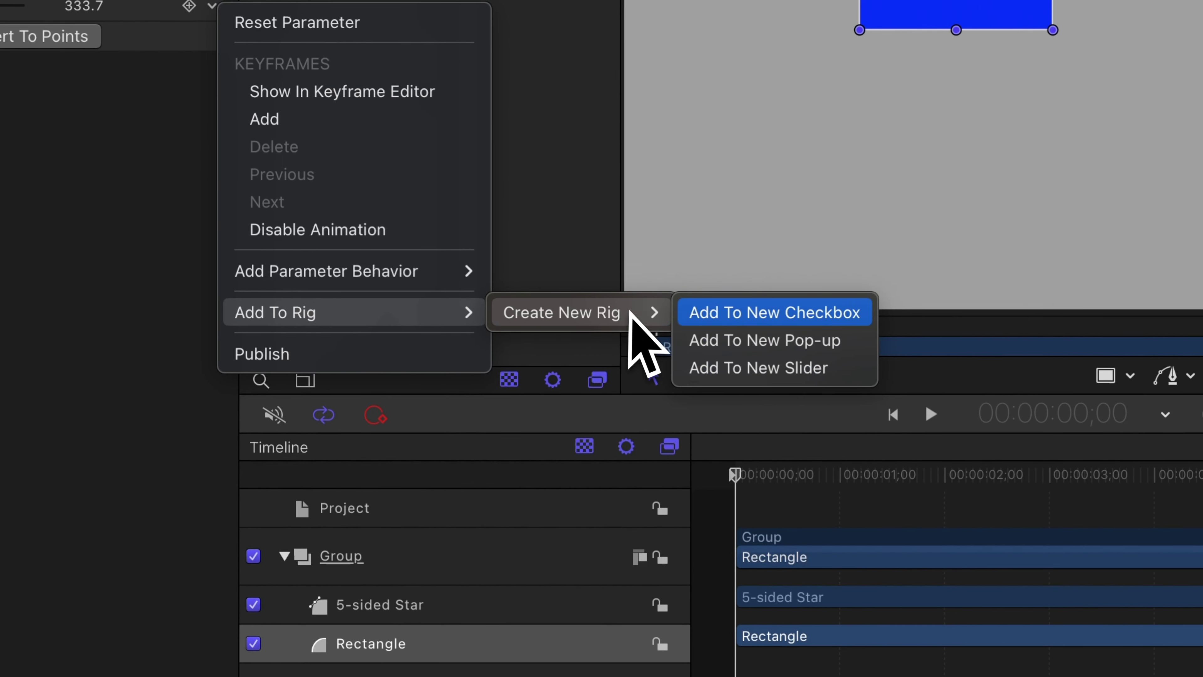
pyautogui.click(719, 374)
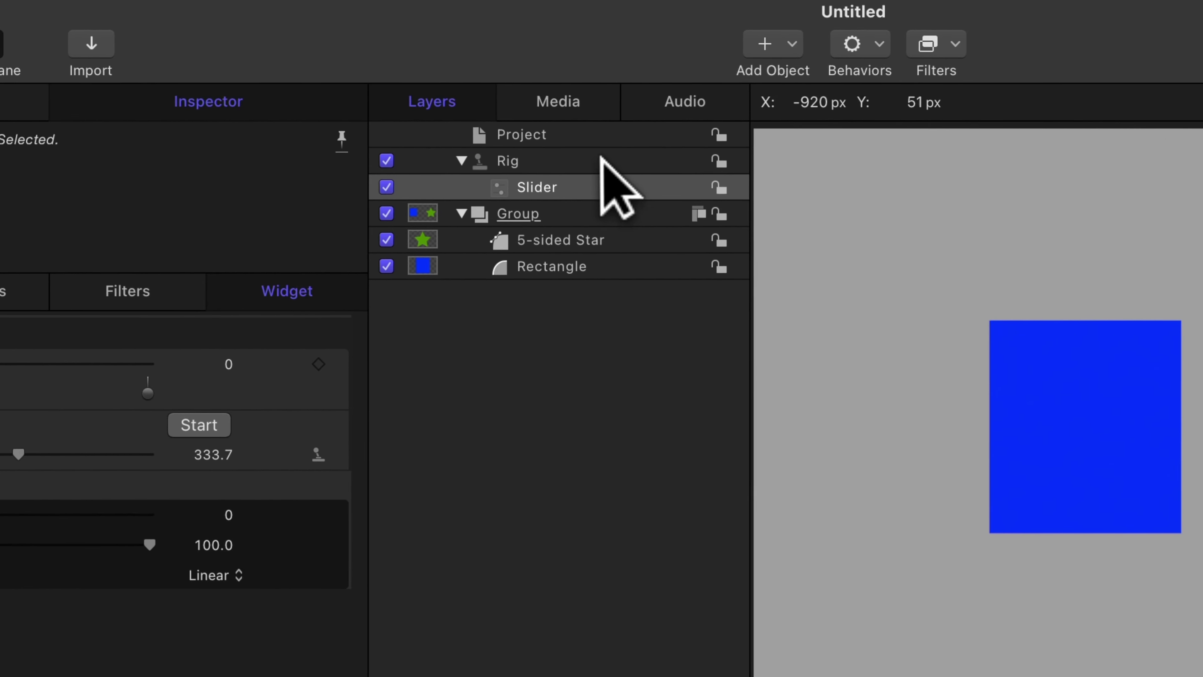
# Add two pop-up widgets and one checkbox widget to the Rig.
pyautogui.click(888, 137)
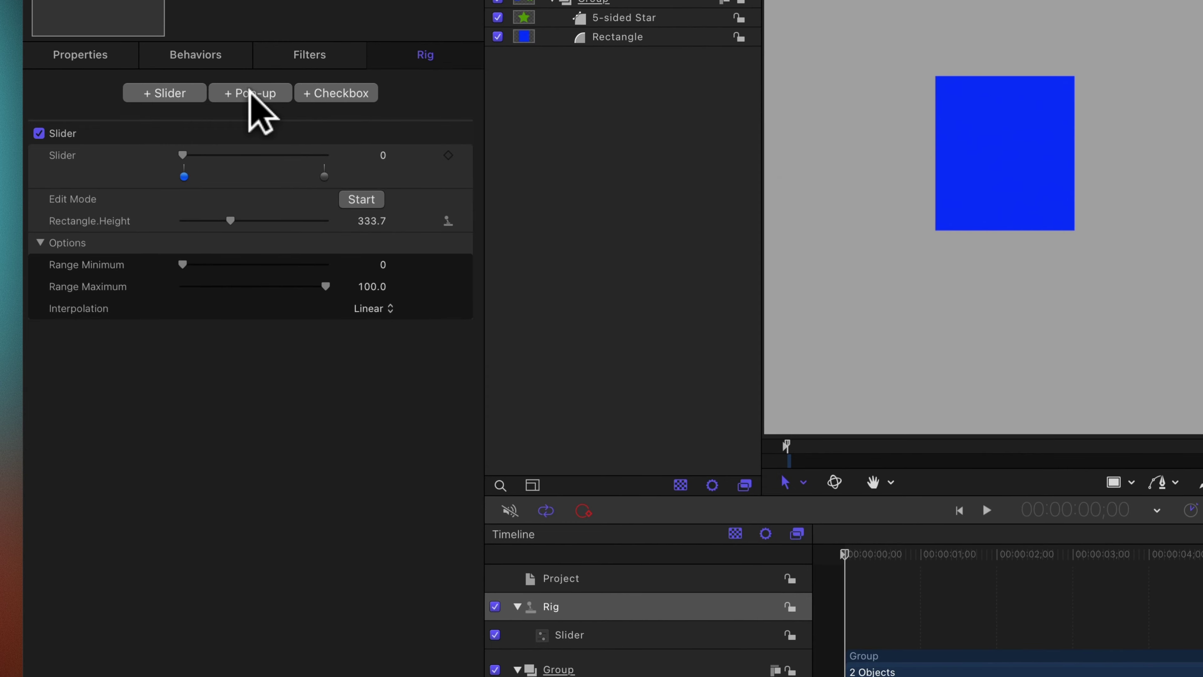
pyautogui.click(250, 92)
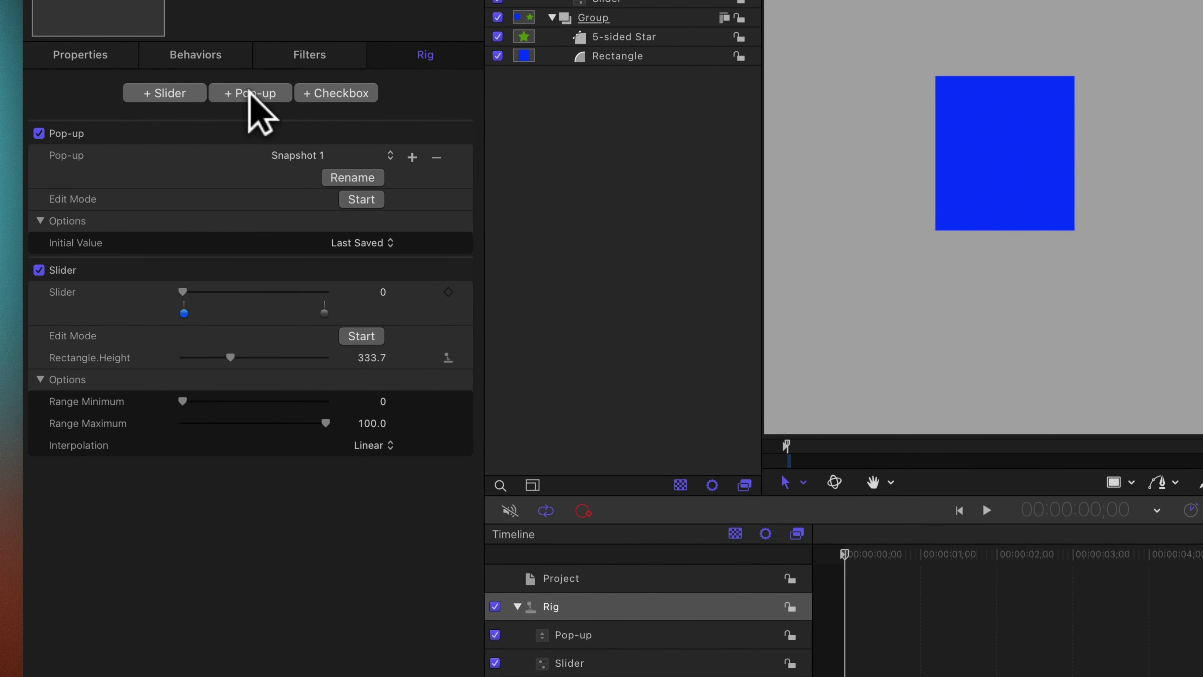
pyautogui.click(249, 93)
pyautogui.click(334, 93)
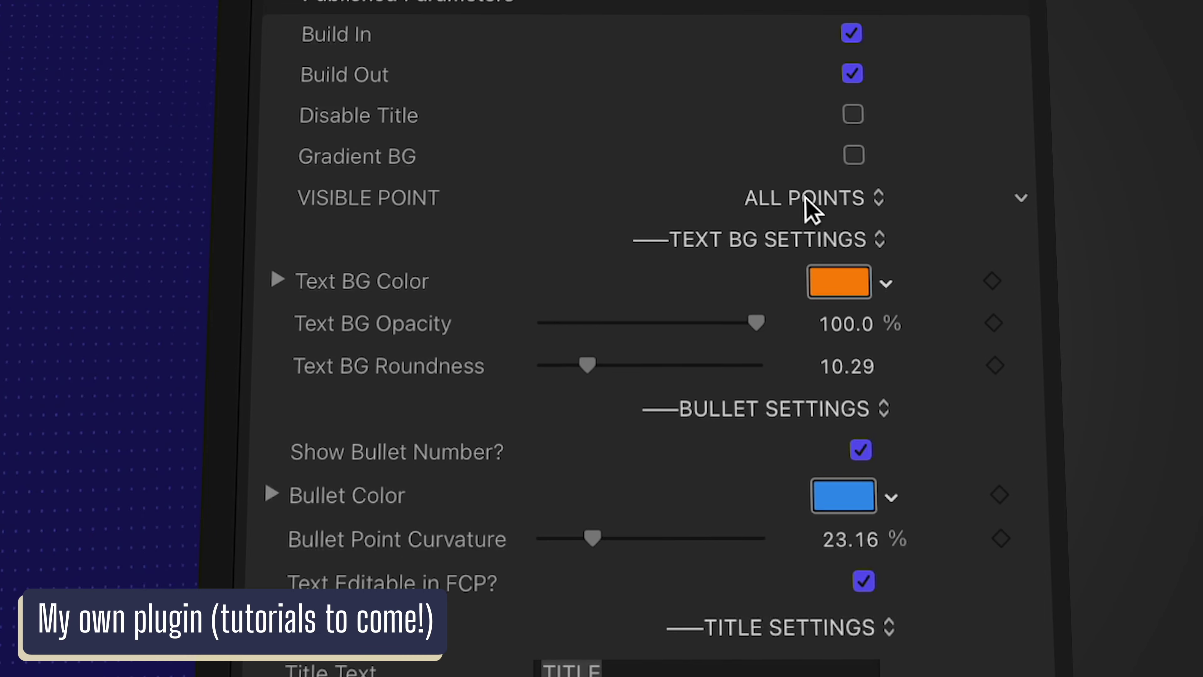
# Switch to Final Cut Pro and set the Advanced Bullet List title's Visible Point to 3-POINT LIST.
pyautogui.click(805, 196)
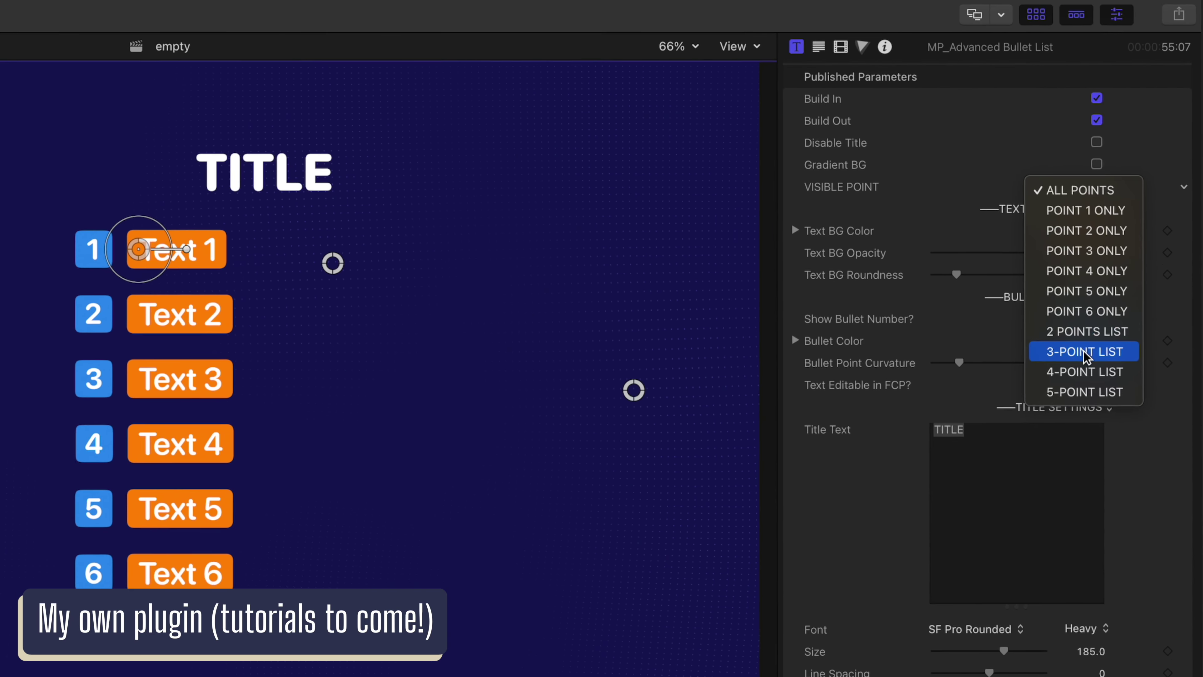
pyautogui.click(838, 491)
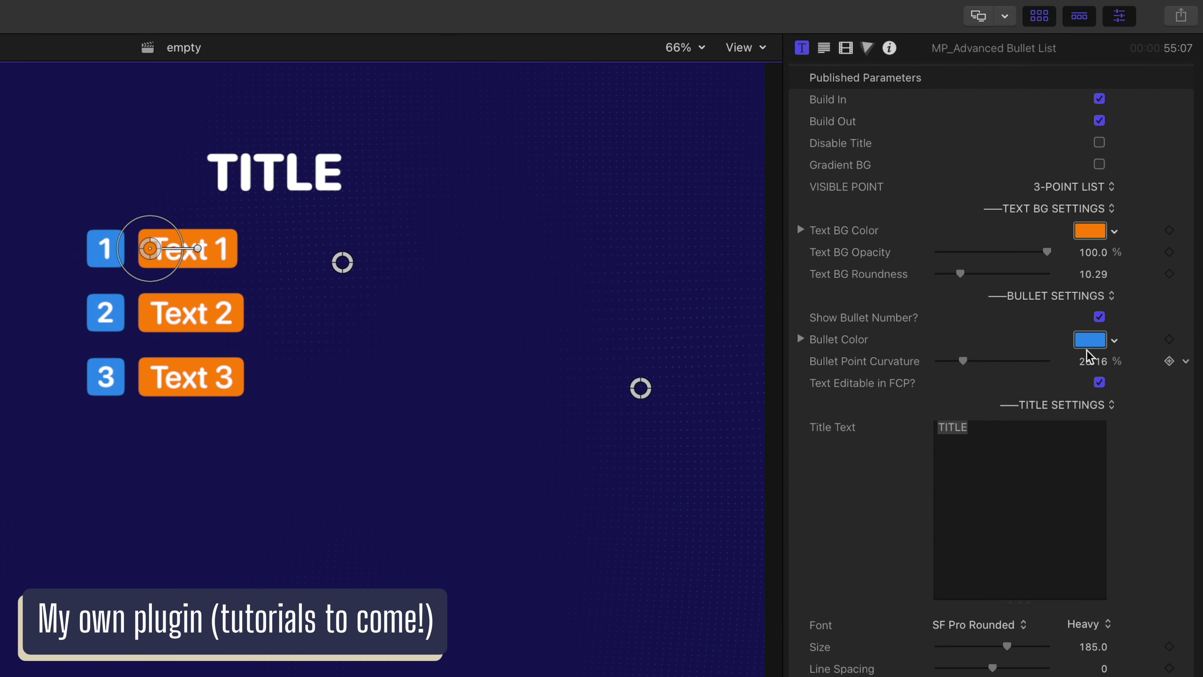
pyautogui.click(1077, 190)
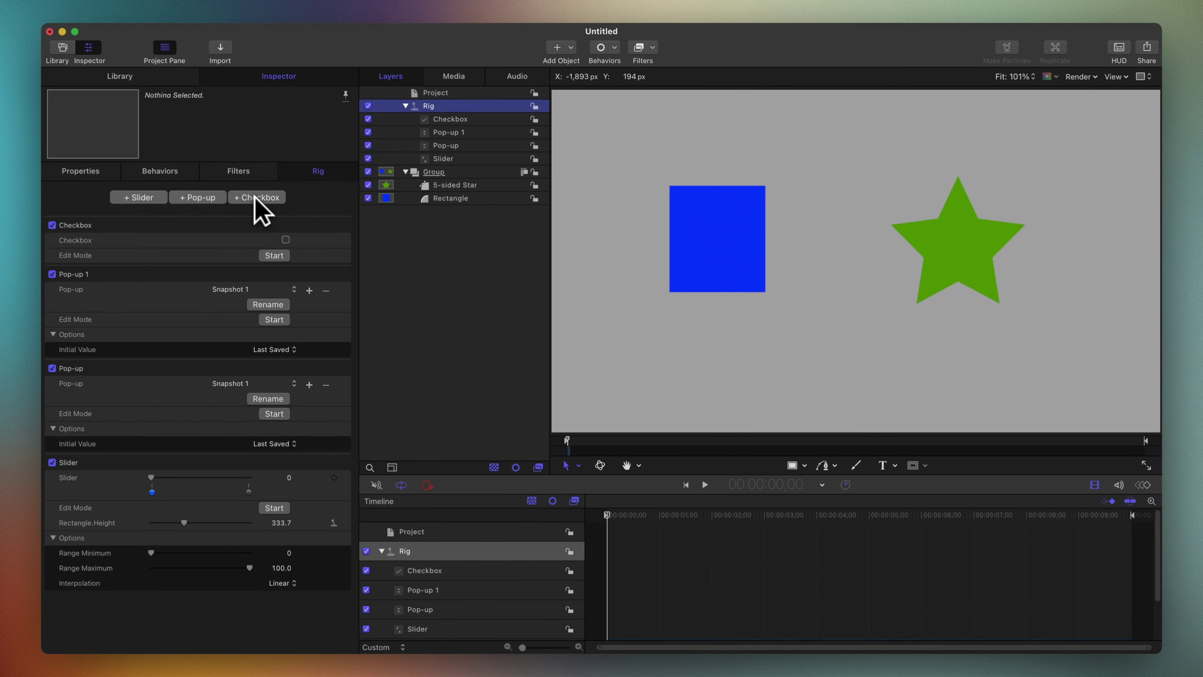
# Delete the two pop-up widgets and the checkbox widget from the Rig.
pyautogui.click(467, 143)
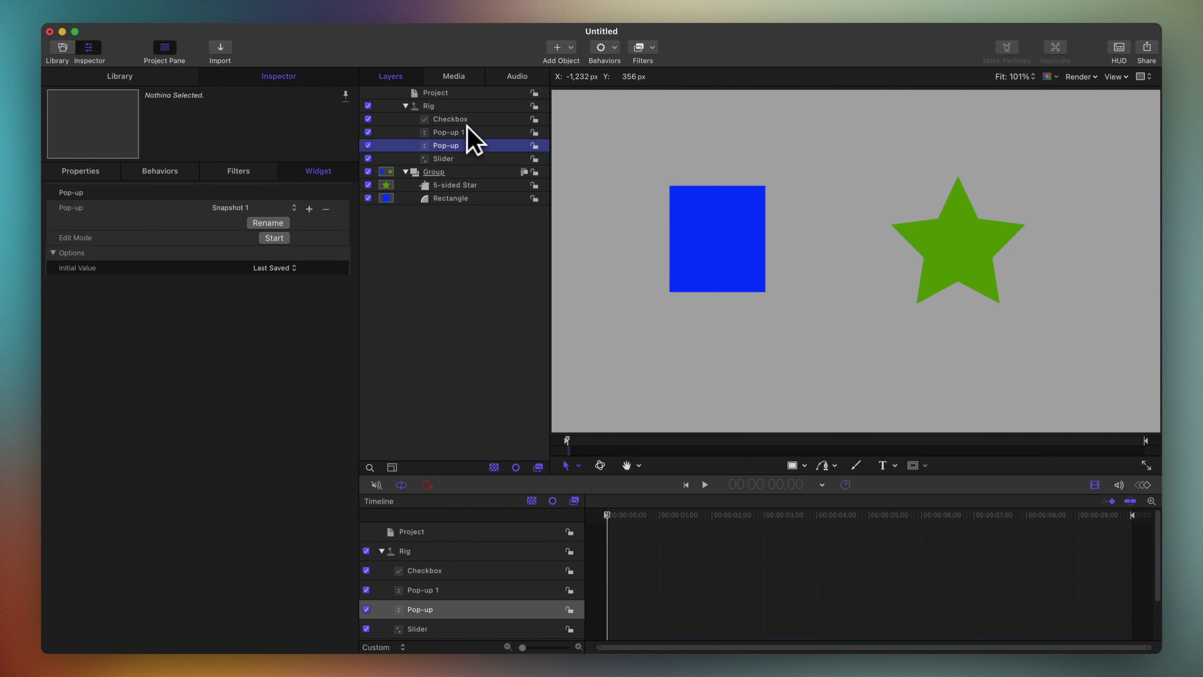
pyautogui.keyDown('shift'); pyautogui.click(467, 119); pyautogui.keyUp('shift')
pyautogui.press('BackSpace')
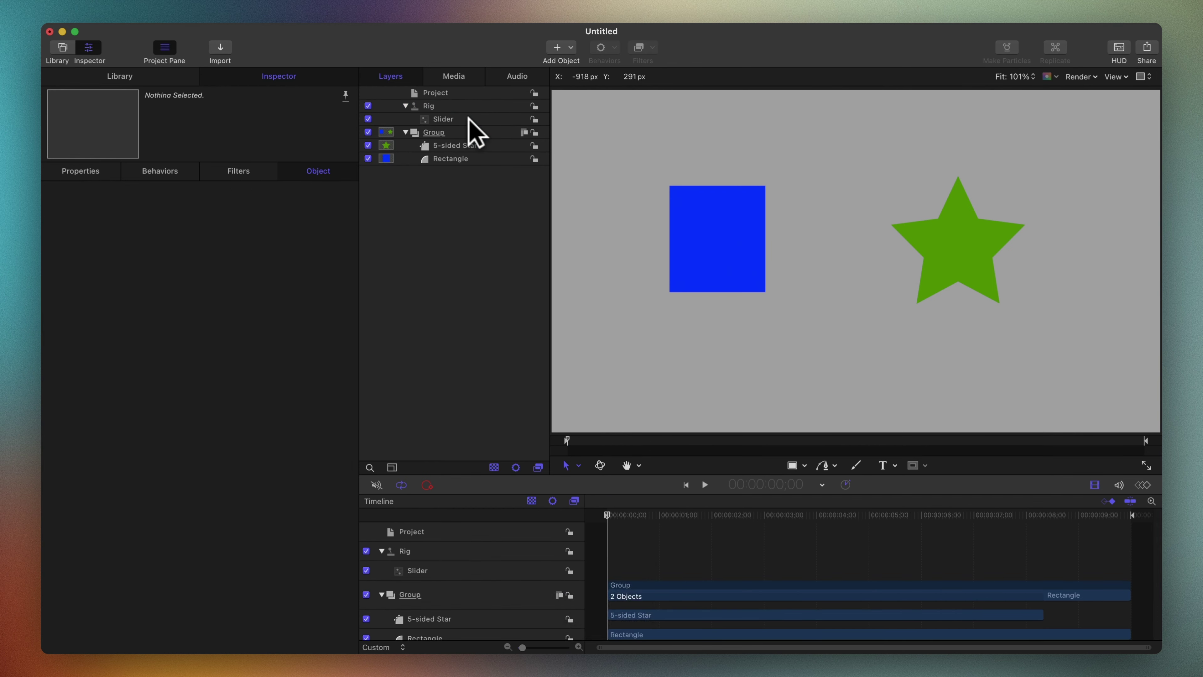
# Set the Rectangle's Height to about 186 for the rig slider's first snapshot tag.
pyautogui.click(466, 119)
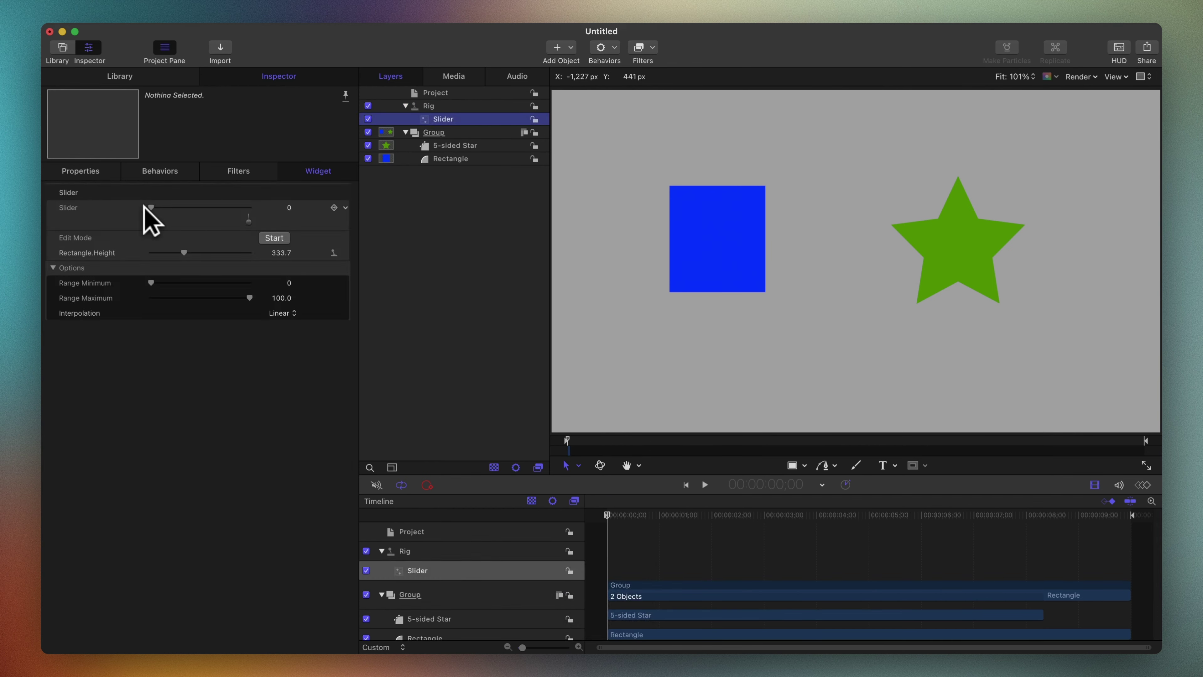
pyautogui.moveTo(148, 207)
pyautogui.mouseDown()
pyautogui.moveTo(234, 207)
pyautogui.moveTo(141, 207)
pyautogui.mouseUp()
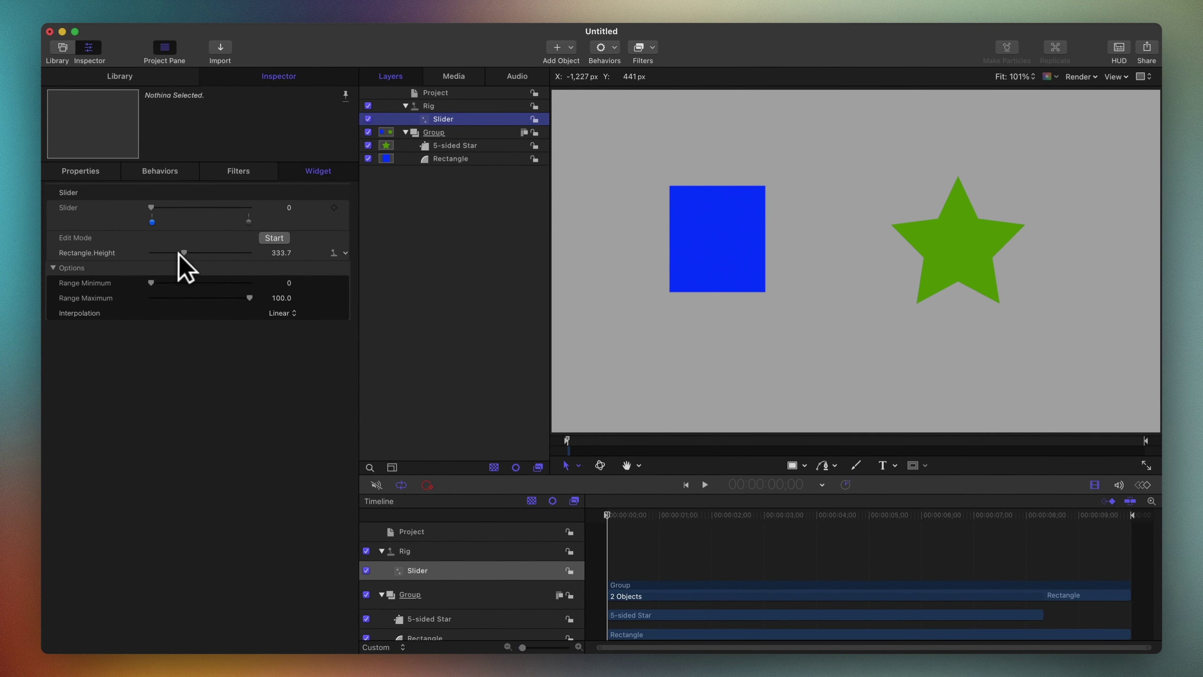
pyautogui.moveTo(183, 252); pyautogui.dragTo(173, 262)
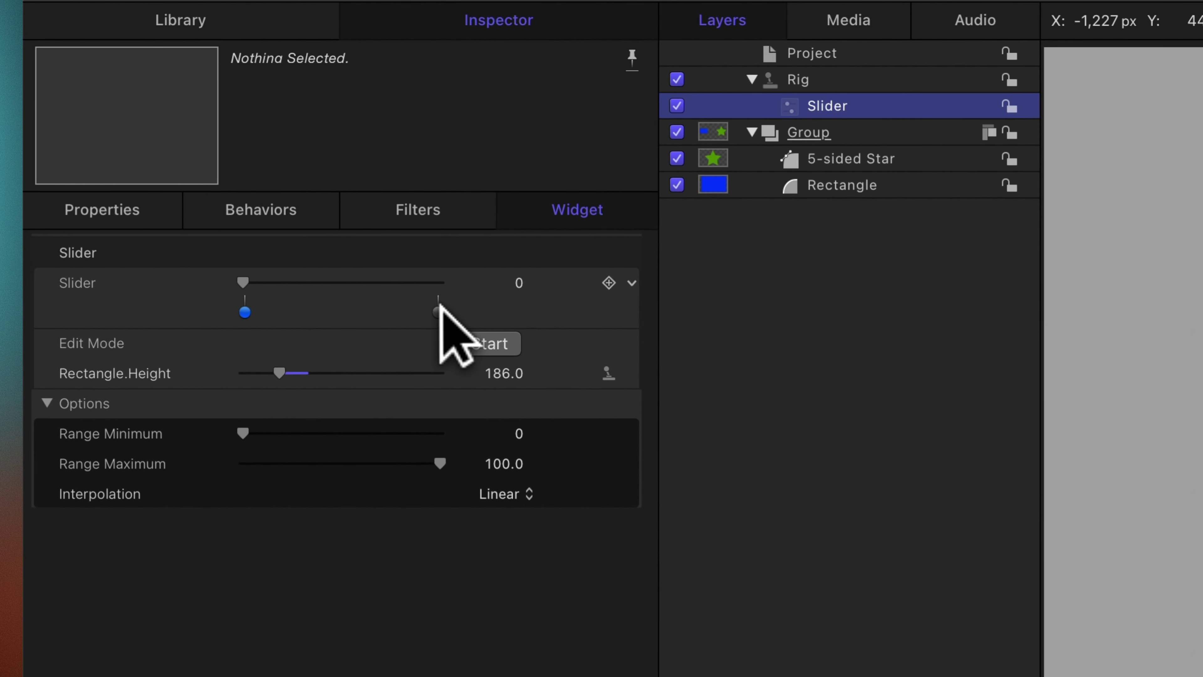
# Set the Rectangle's Height to about 720 for the rig slider's end snapshot tag and run the slider back to 0.
pyautogui.click(437, 310)
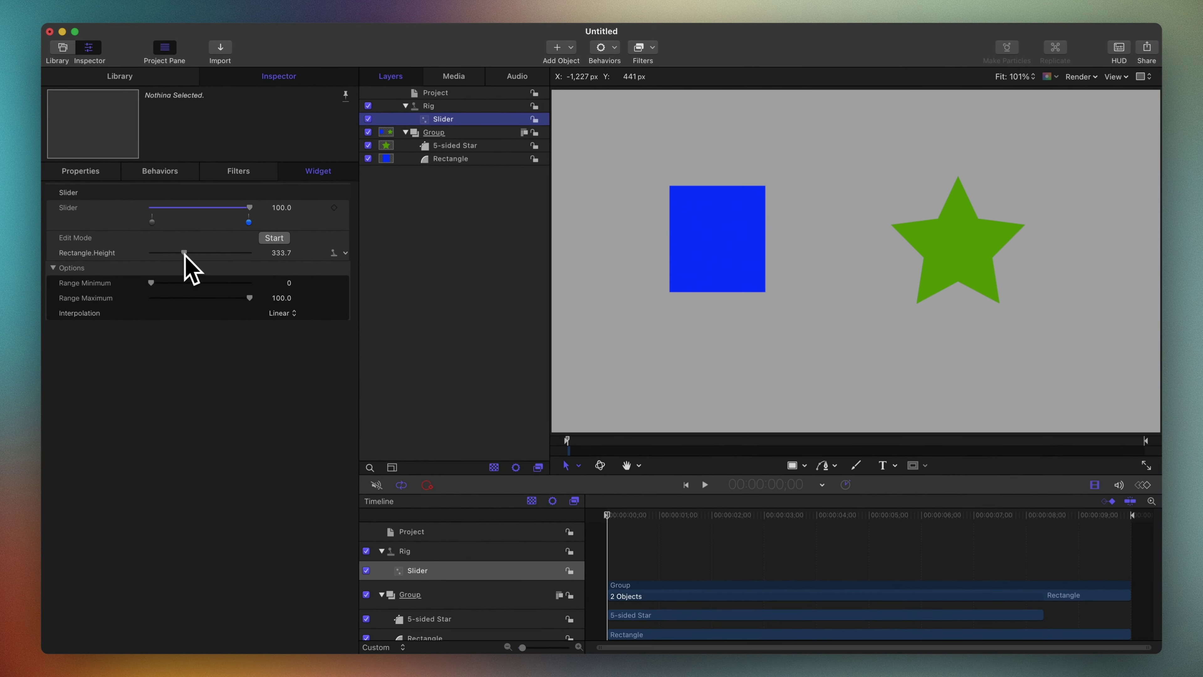
pyautogui.moveTo(184, 252); pyautogui.dragTo(223, 252)
pyautogui.moveTo(250, 207); pyautogui.dragTo(135, 207)
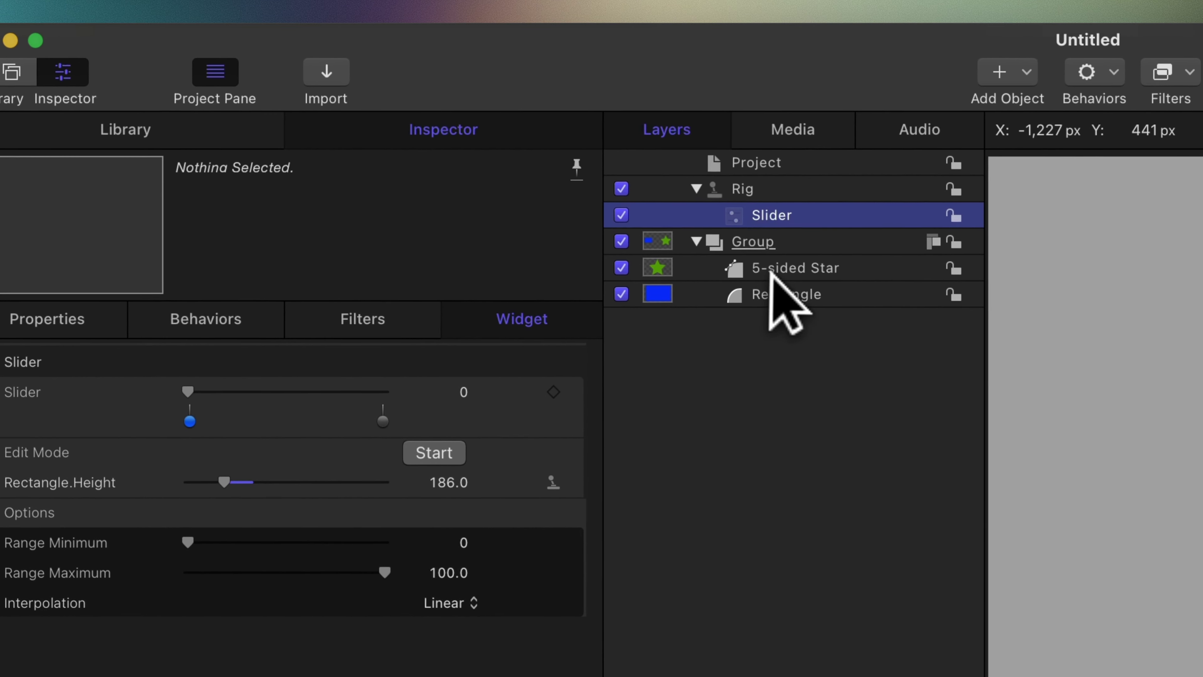
# Add the 5-sided Star's Rotation parameter to the existing Rig's slider.
pyautogui.click(445, 147)
pyautogui.click(483, 128)
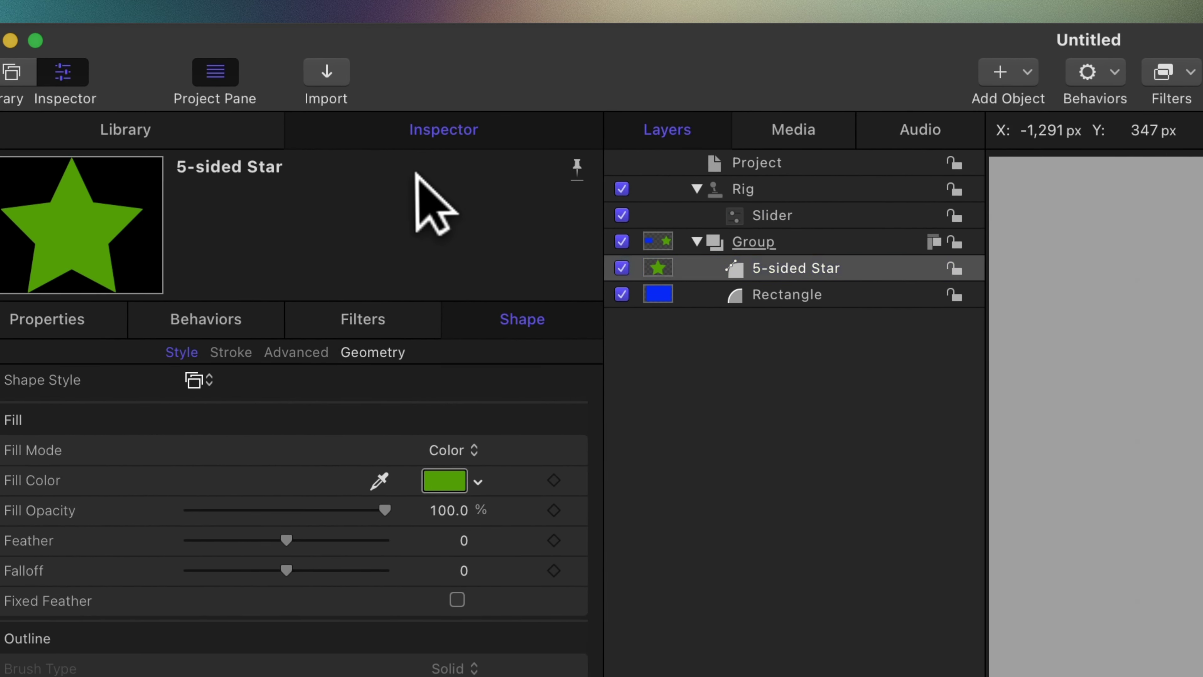
pyautogui.click(128, 307)
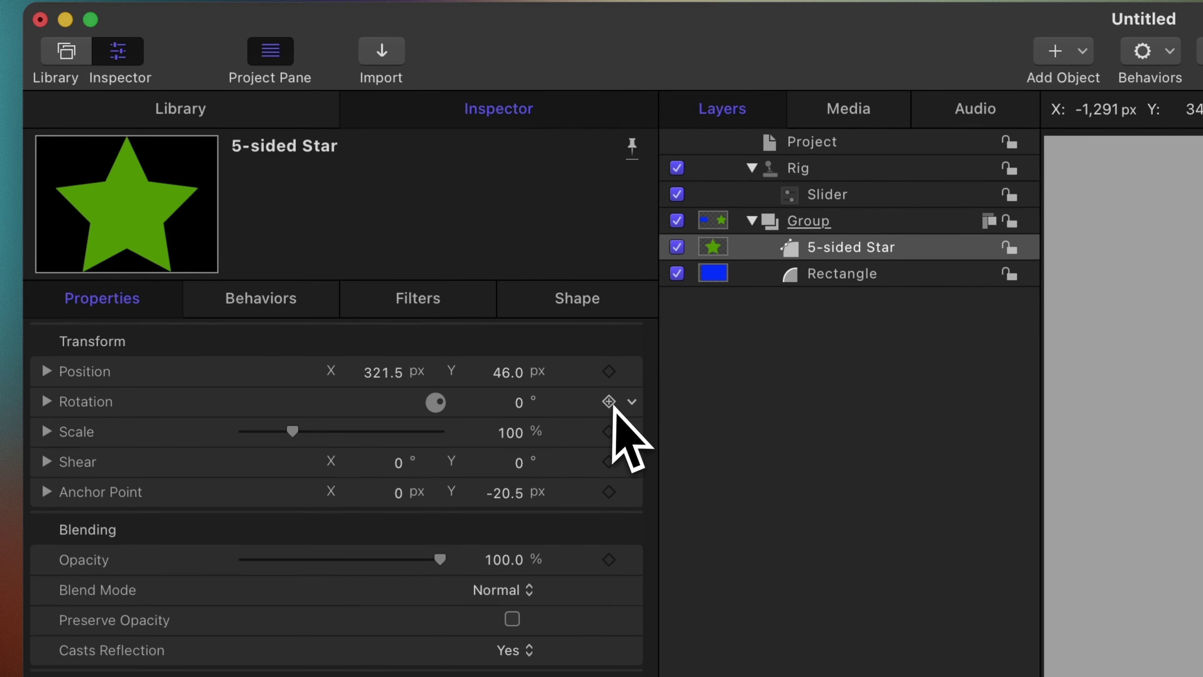
pyautogui.click(632, 403)
pyautogui.moveTo(436, 454)
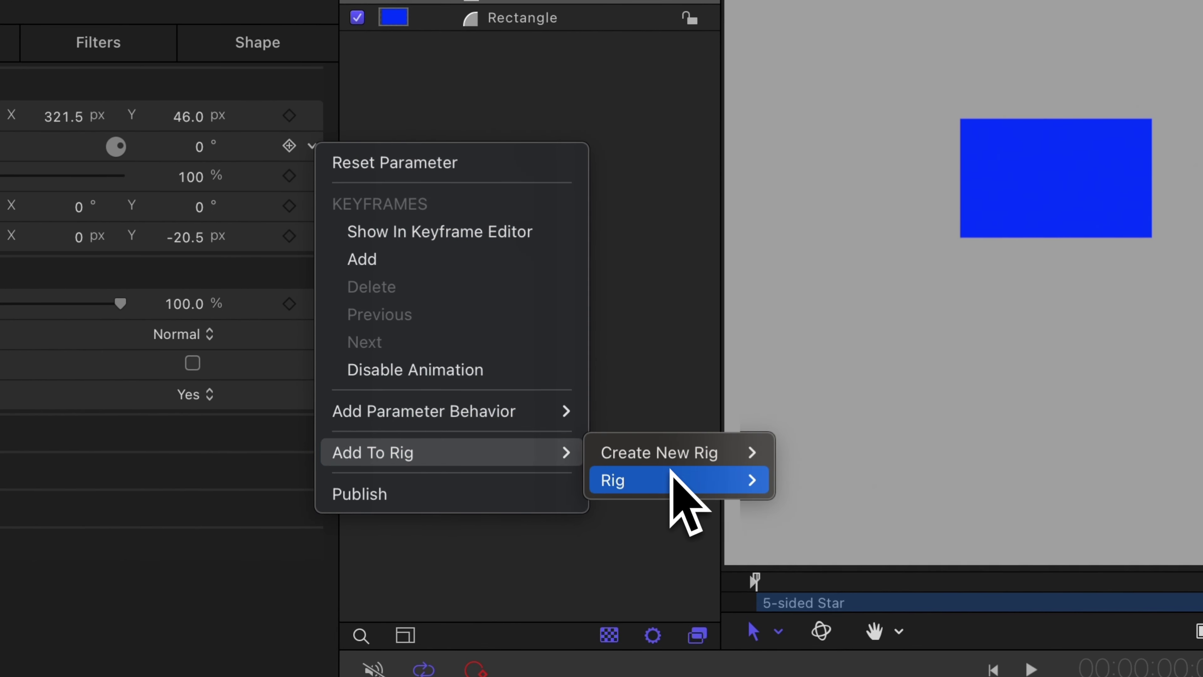
pyautogui.moveTo(670, 478)
pyautogui.click(832, 482)
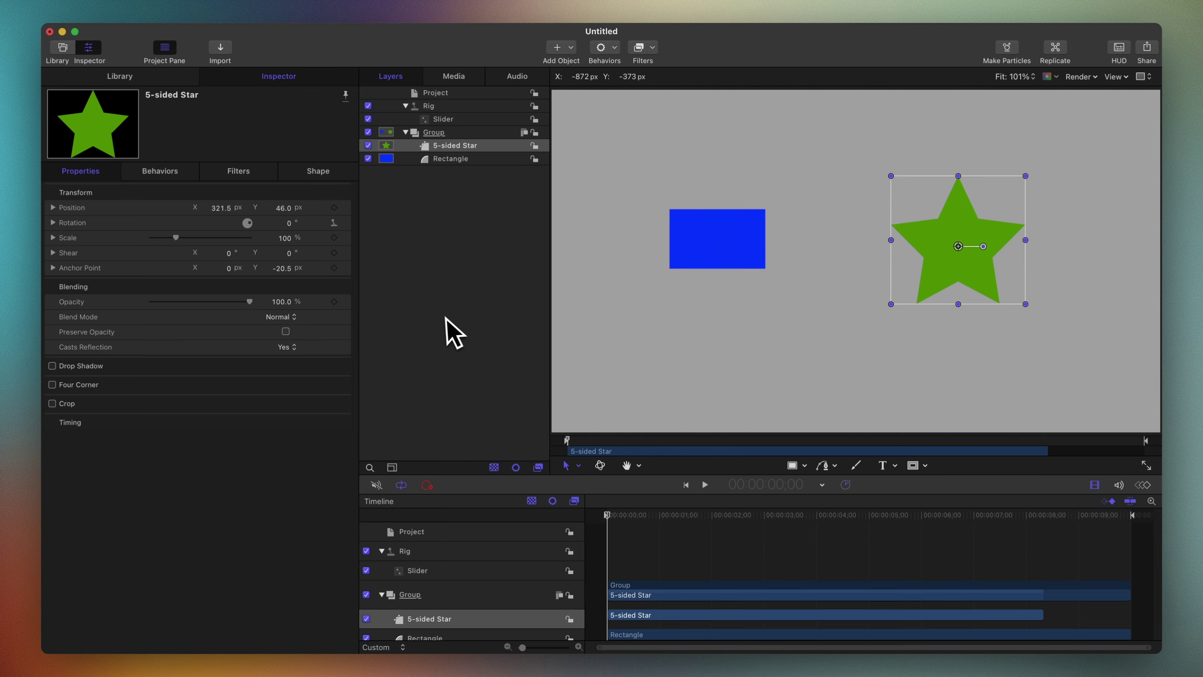
# Add the 5-sided Star's Scale parameter to the existing Rig's slider.
pyautogui.click(345, 238)
pyautogui.moveTo(412, 393)
pyautogui.moveTo(521, 407)
pyautogui.click(605, 408)
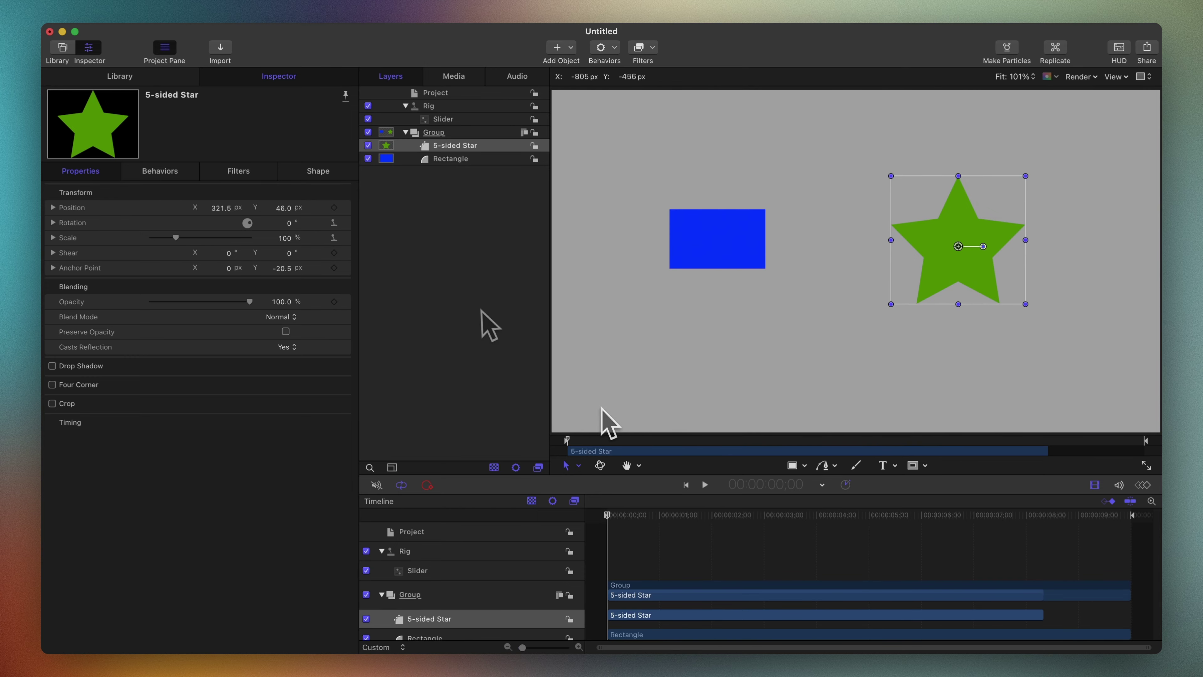
# For the rig slider's end snapshot tag, set the star's Scale to 193% and Rotation to 576°, and try out the slider.
pyautogui.click(457, 118)
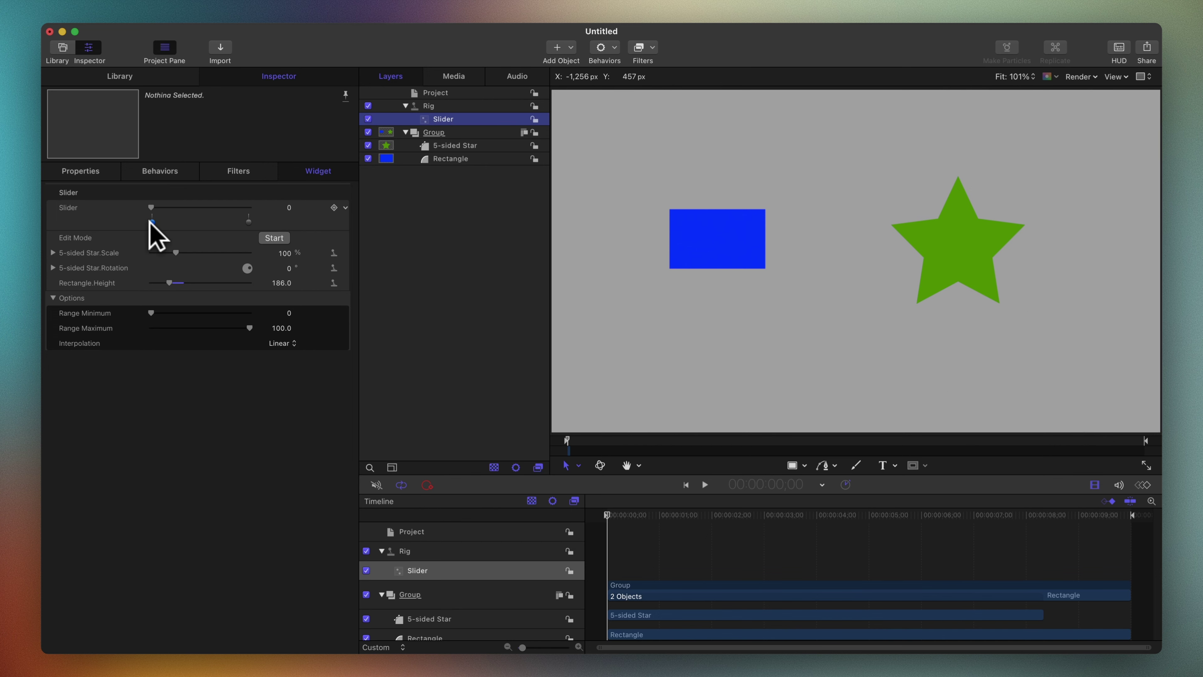
pyautogui.click(249, 221)
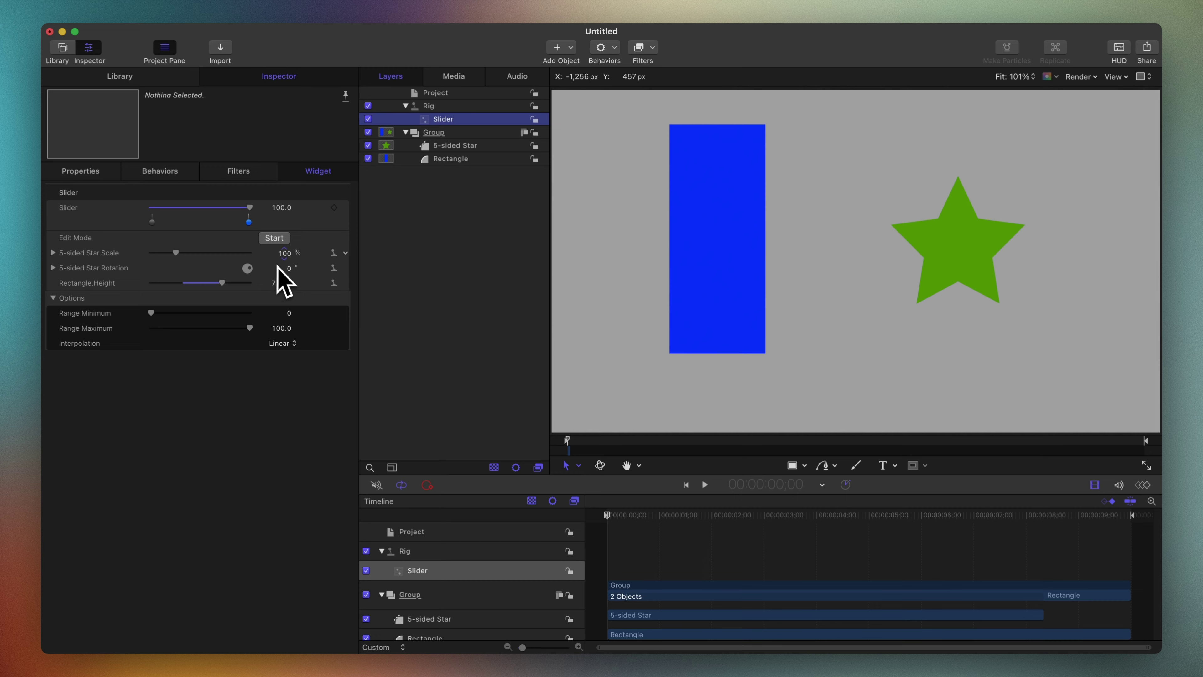
pyautogui.moveTo(282, 258); pyautogui.dragTo(290, 270)
pyautogui.moveTo(224, 192); pyautogui.dragTo(185, 192)
pyautogui.moveTo(367, 216); pyautogui.dragTo(264, 206)
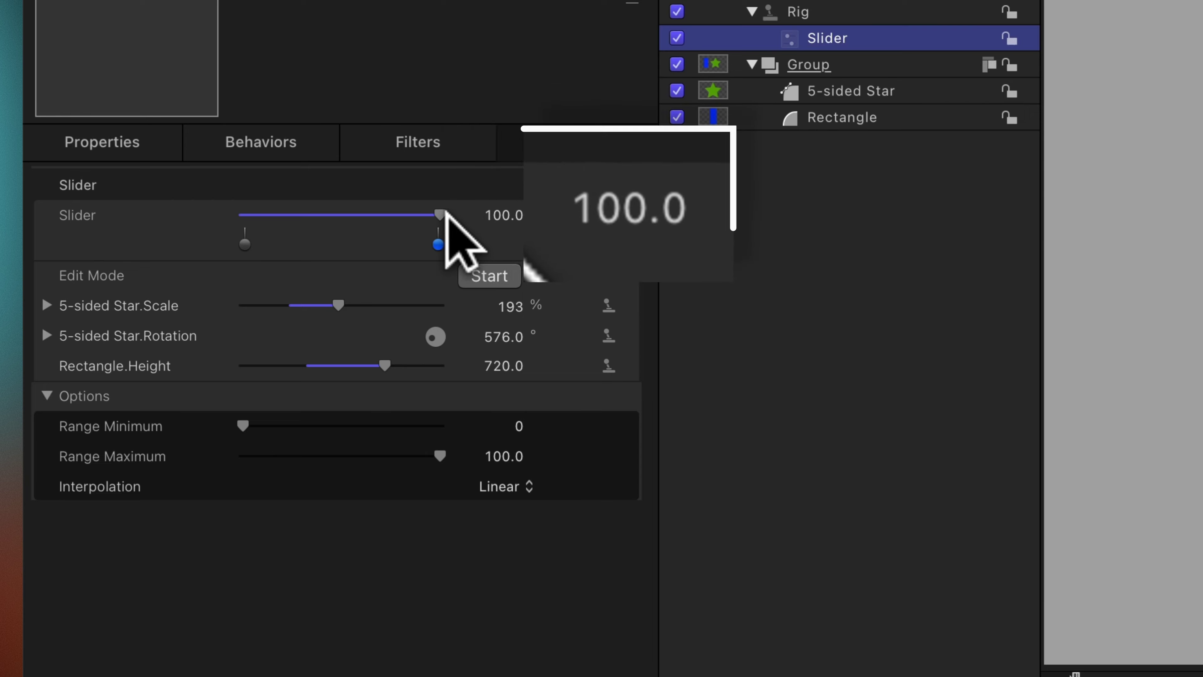
pyautogui.moveTo(443, 215)
pyautogui.mouseDown()
pyautogui.moveTo(201, 209)
pyautogui.moveTo(458, 211)
pyautogui.mouseUp()
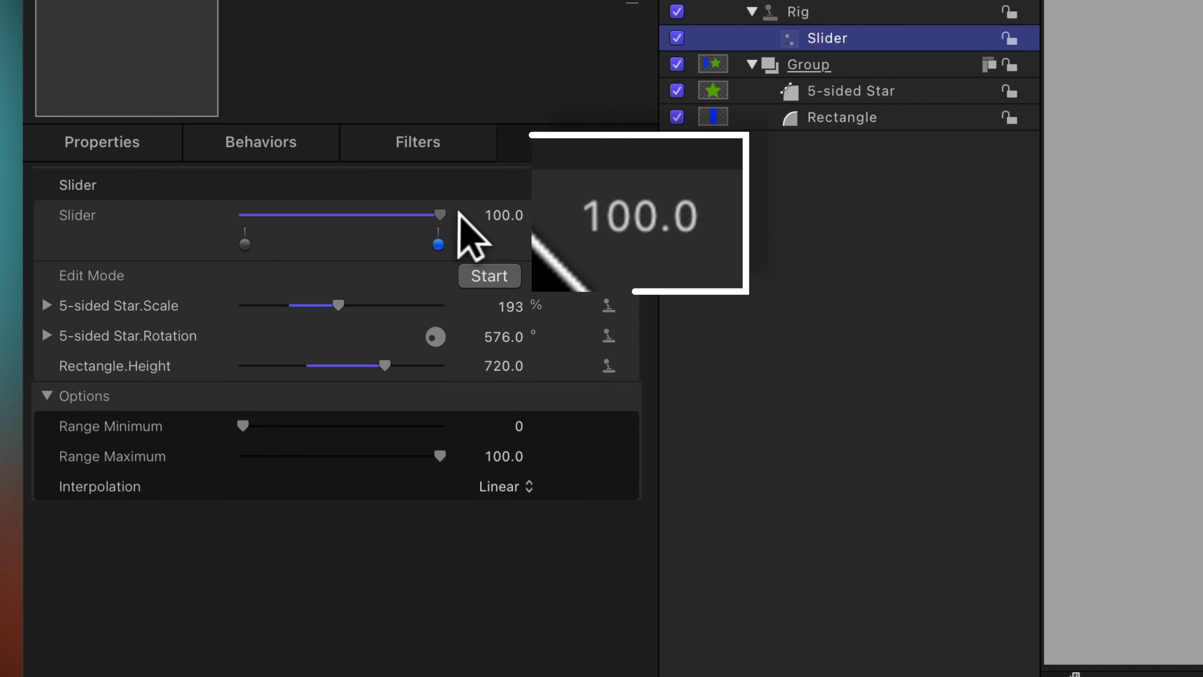
# Set the rig slider's Range Minimum to 50 and Range Maximum to 1000.
pyautogui.click(521, 426)
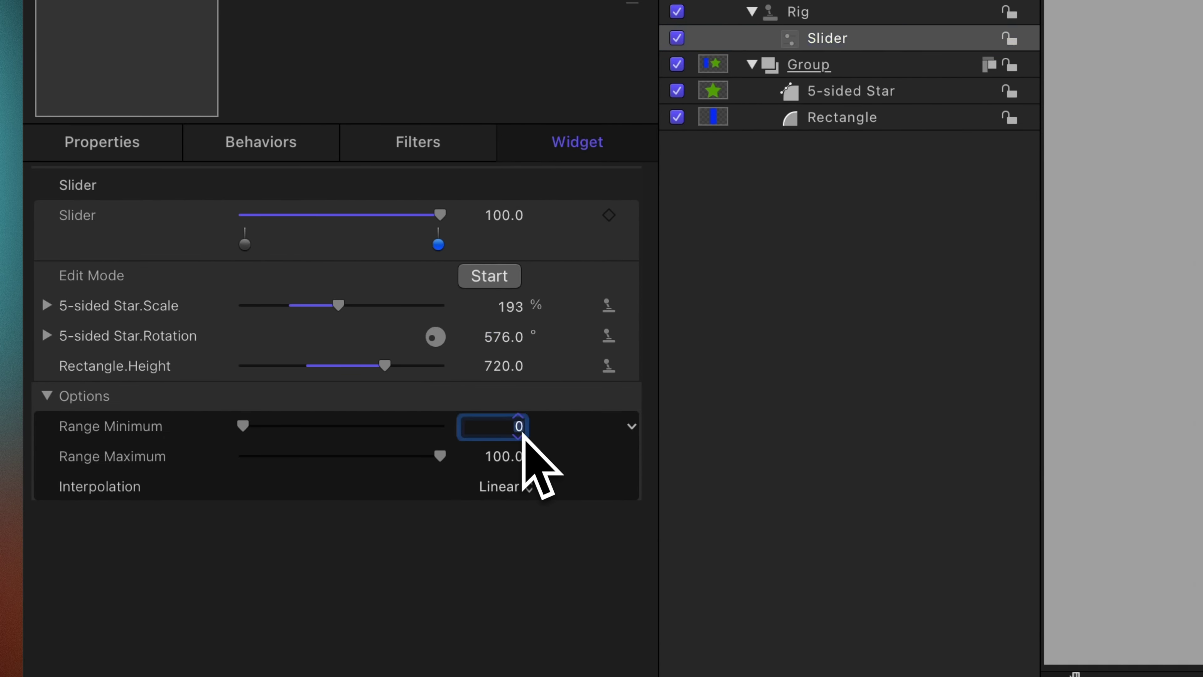
pyautogui.write('50')
pyautogui.press('Return')
pyautogui.click(501, 458)
pyautogui.write('1000')
pyautogui.press('Return')
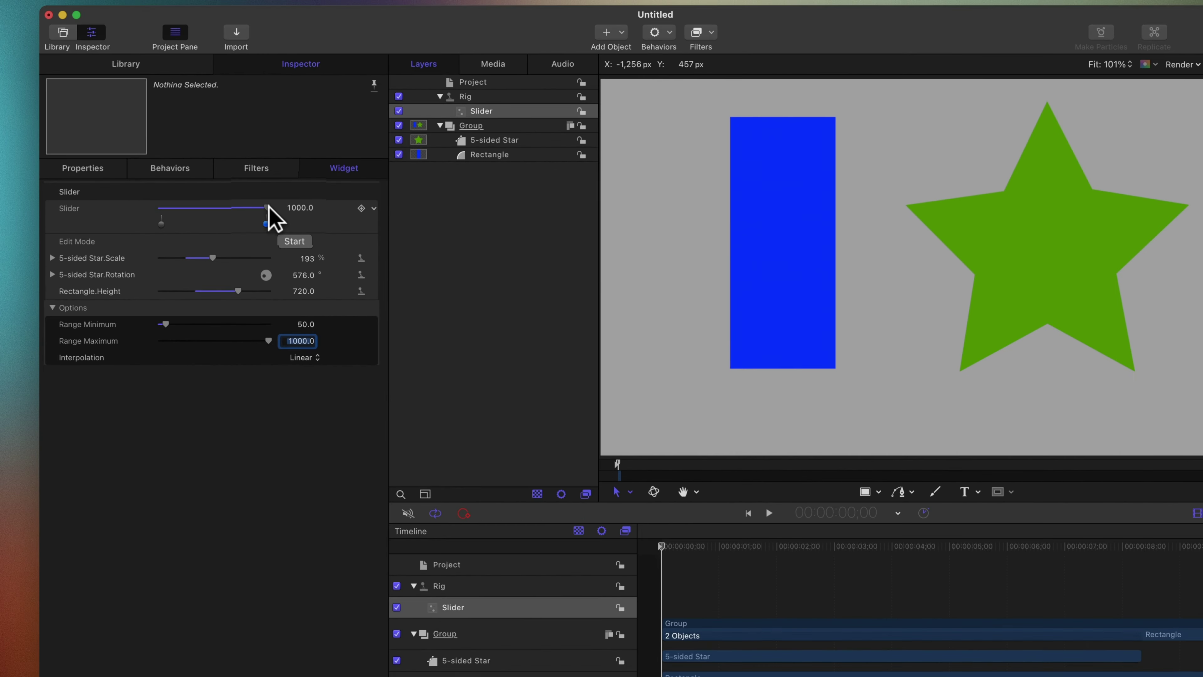
# Run the rig slider through its range to check the rectangle and star.
pyautogui.moveTo(440, 215); pyautogui.dragTo(431, 218)
pyautogui.moveTo(246, 209); pyautogui.dragTo(271, 209)
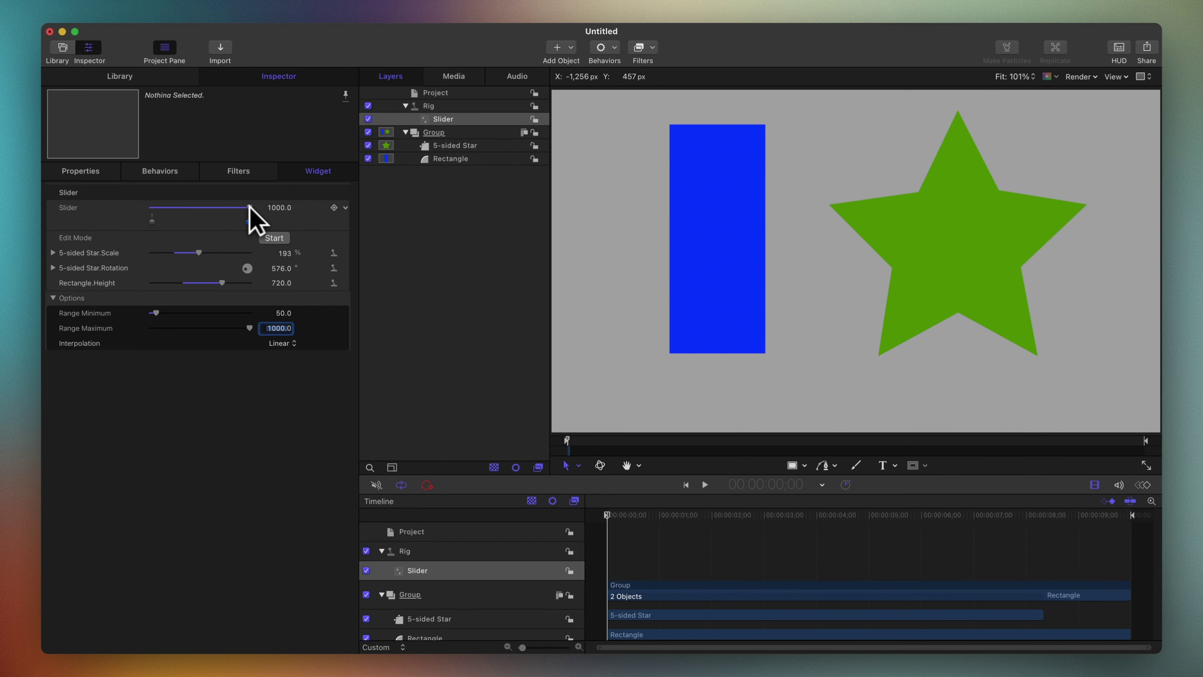
pyautogui.moveTo(250, 208)
pyautogui.mouseDown()
pyautogui.moveTo(142, 210)
pyautogui.moveTo(268, 206)
pyautogui.mouseUp()
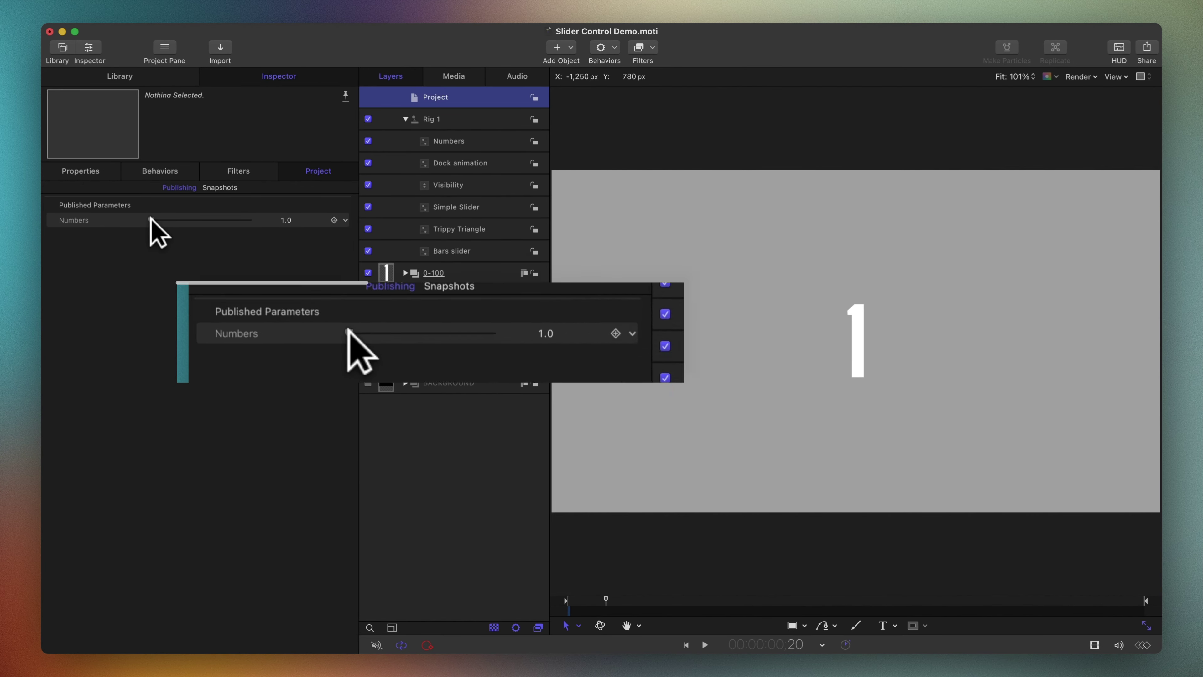
# In the Slider Control Demo project, run the published Numbers parameter up to 10 and set it to 2.
pyautogui.moveTo(151, 220); pyautogui.dragTo(272, 219)
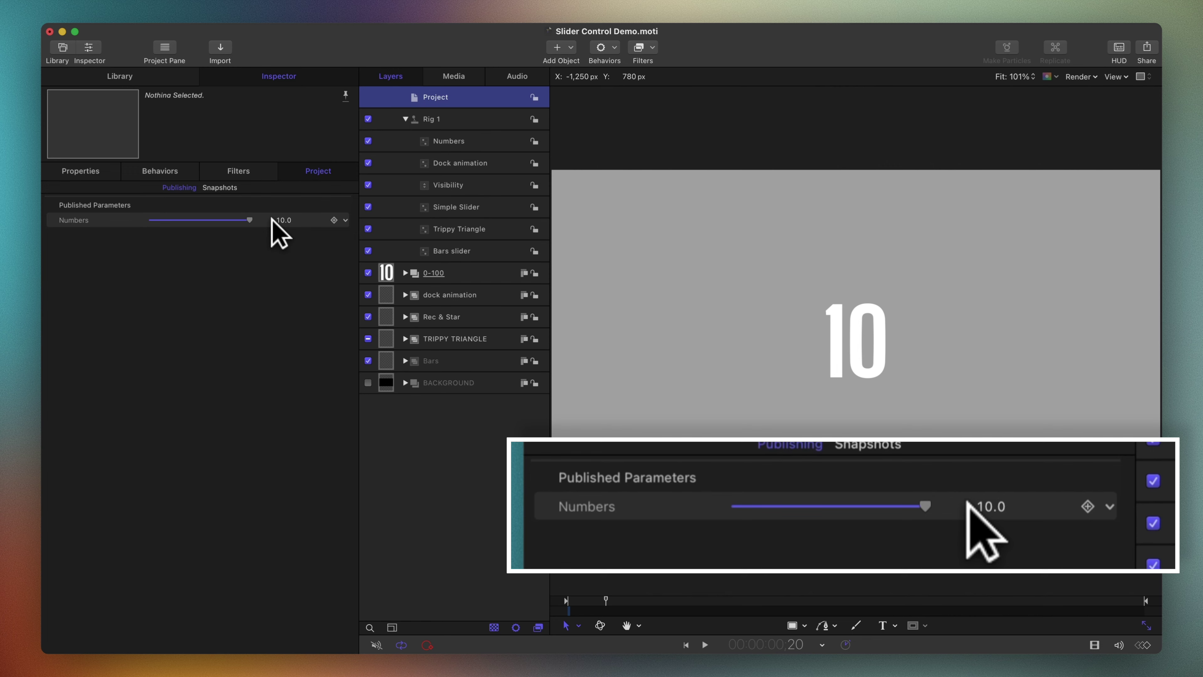
pyautogui.click(285, 221)
pyautogui.write('2')
pyautogui.press('Return')
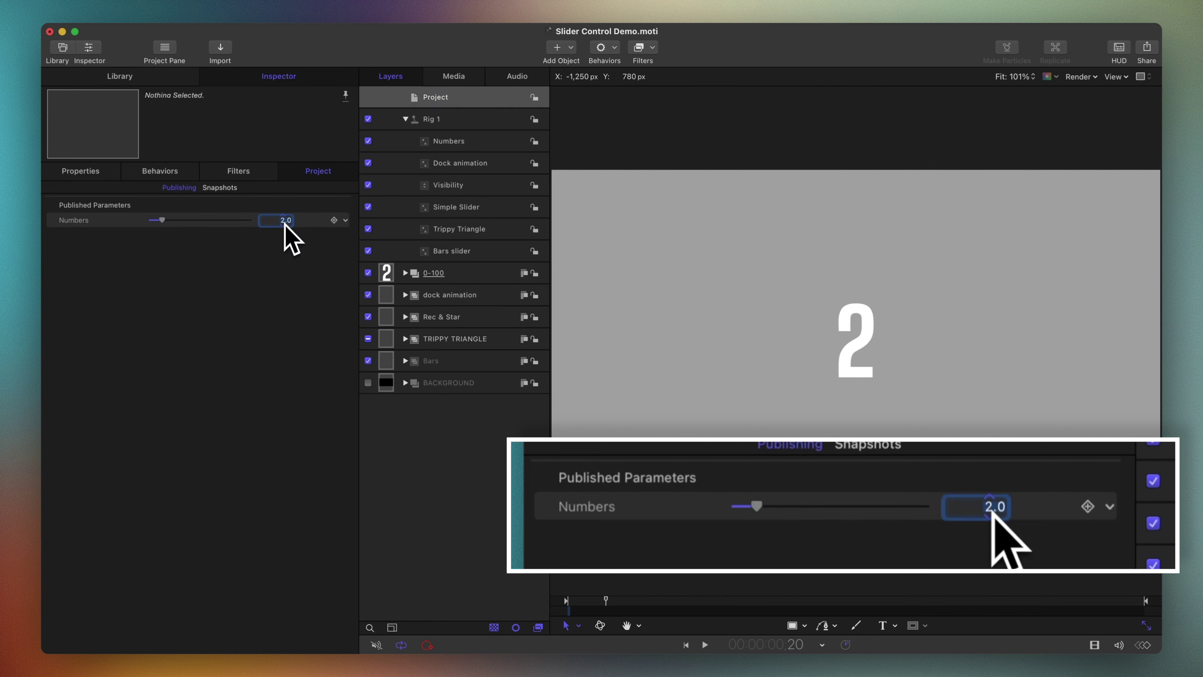
# In the rectangle and star project, set the rig slider's Interpolation to Constant and try out the slider.
pyautogui.write('50.0')
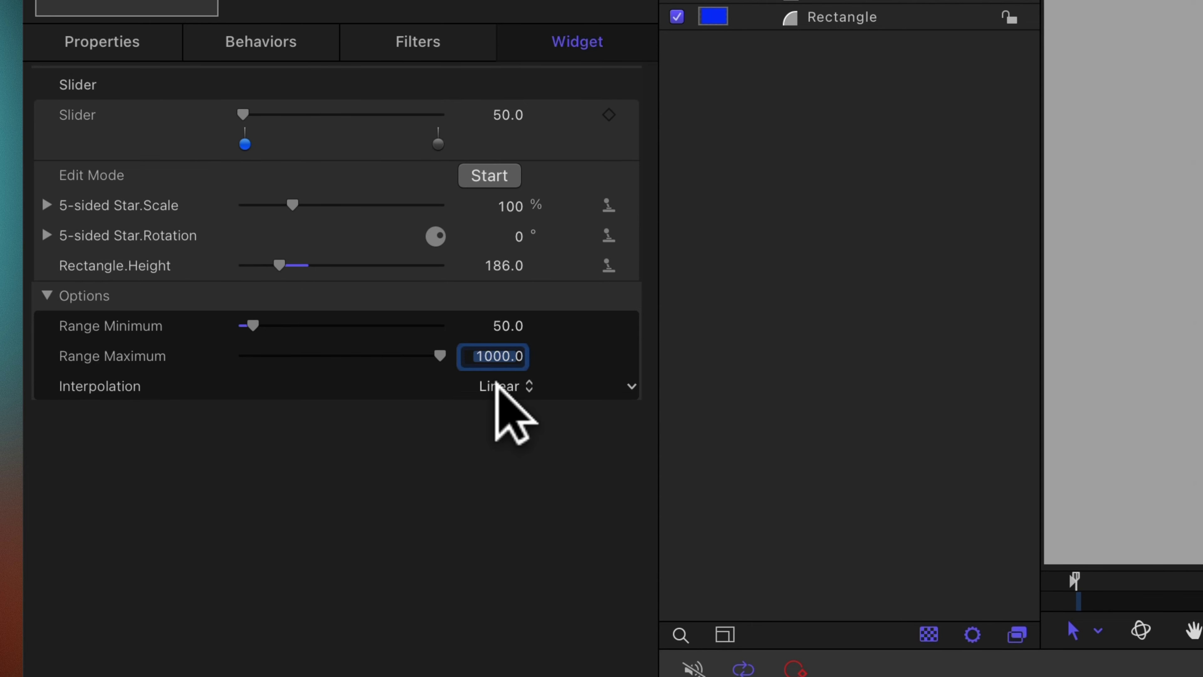
pyautogui.click(495, 384)
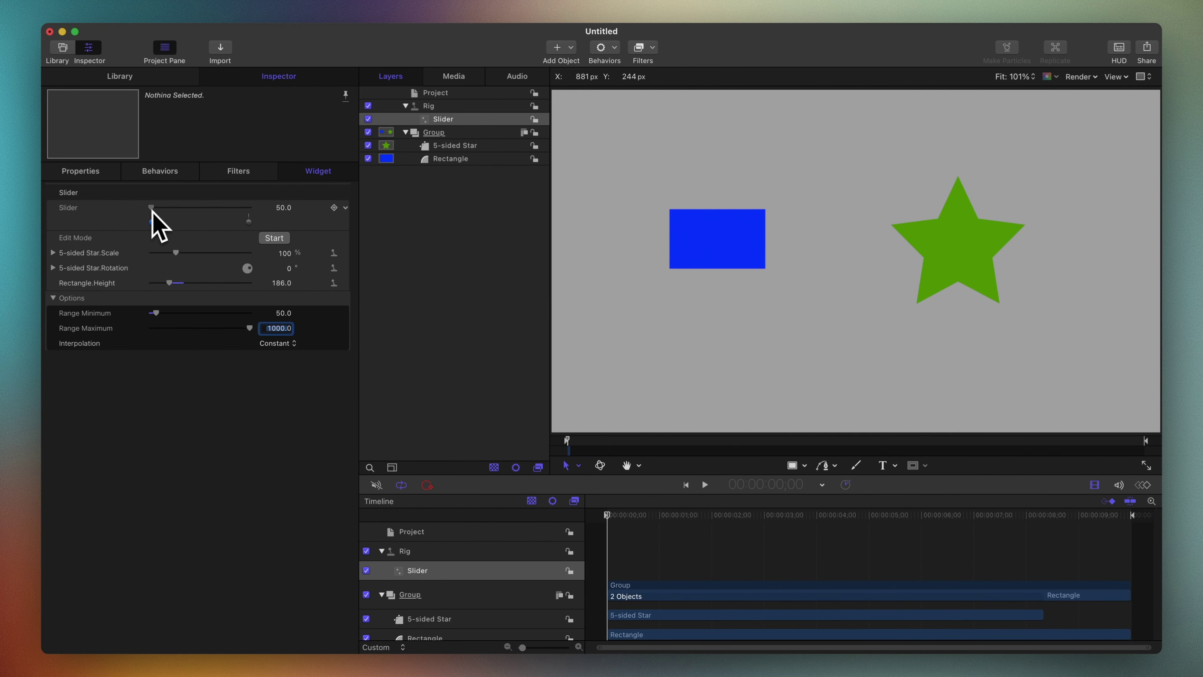
pyautogui.moveTo(152, 212)
pyautogui.mouseDown()
pyautogui.moveTo(279, 213)
pyautogui.moveTo(135, 209)
pyautogui.mouseUp()
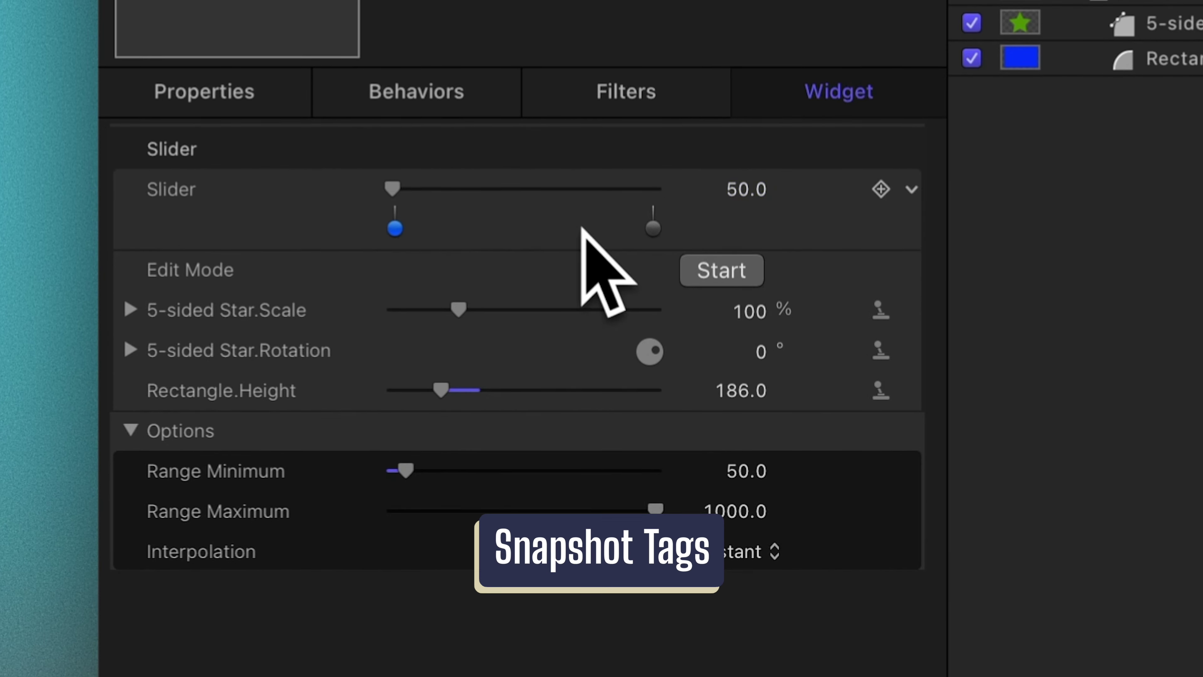
# Add five more snapshot tags between the rig slider's two end tags.
pyautogui.moveTo(406, 224)
pyautogui.mouseDown()
pyautogui.moveTo(483, 226)
pyautogui.moveTo(393, 226)
pyautogui.mouseUp()
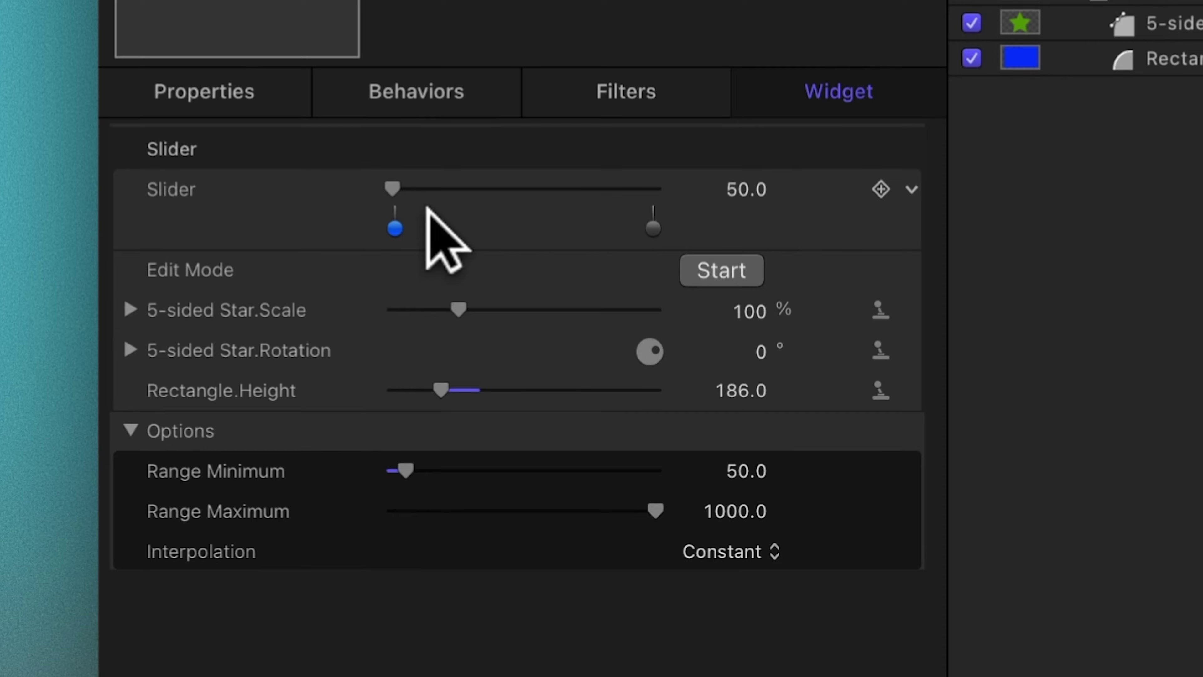
pyautogui.doubleClick(429, 226)
pyautogui.doubleClick(484, 225)
pyautogui.doubleClick(530, 225)
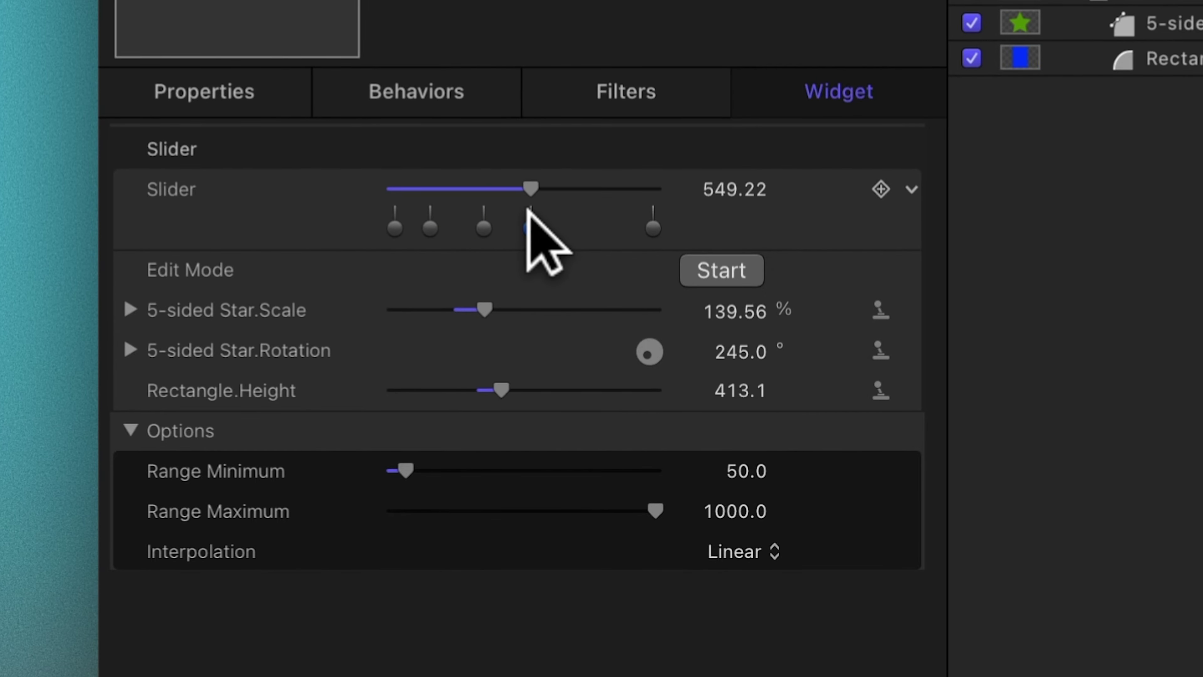
pyautogui.doubleClick(573, 226)
pyautogui.doubleClick(608, 225)
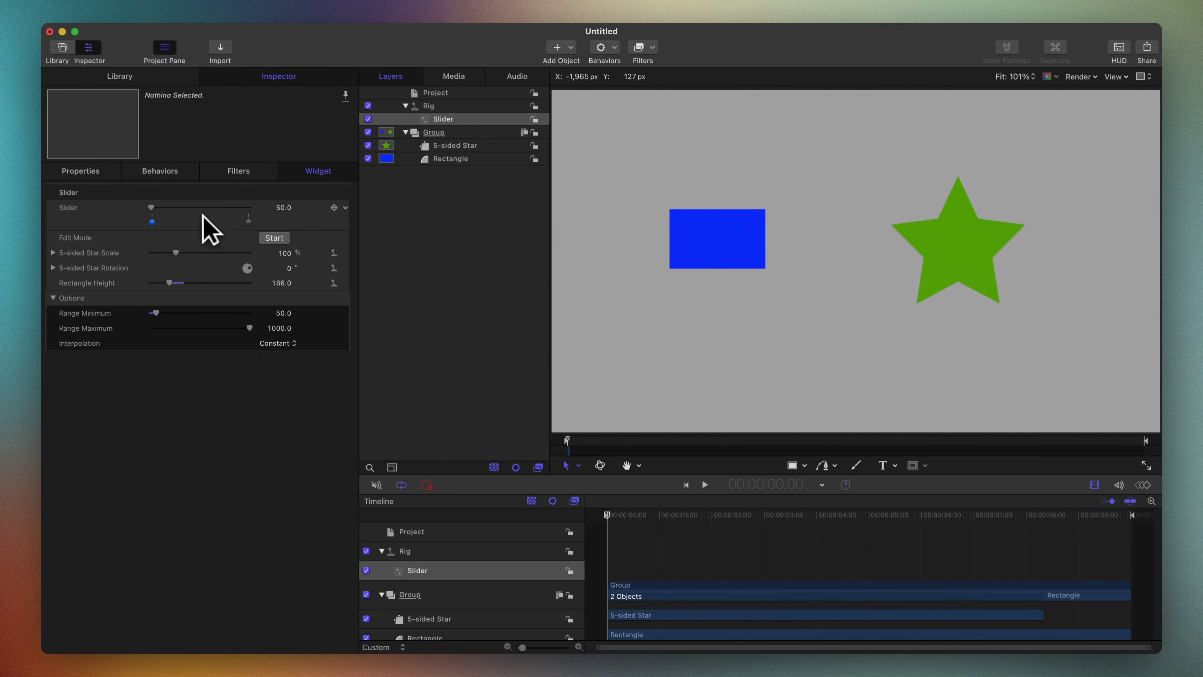
# Give a mid-slider snapshot a star Scale of about 23%, Rotation about -142° and Rectangle Height about 14, and test the slider.
pyautogui.moveTo(176, 252); pyautogui.dragTo(152, 282)
pyautogui.moveTo(277, 270); pyautogui.dragTo(289, 269)
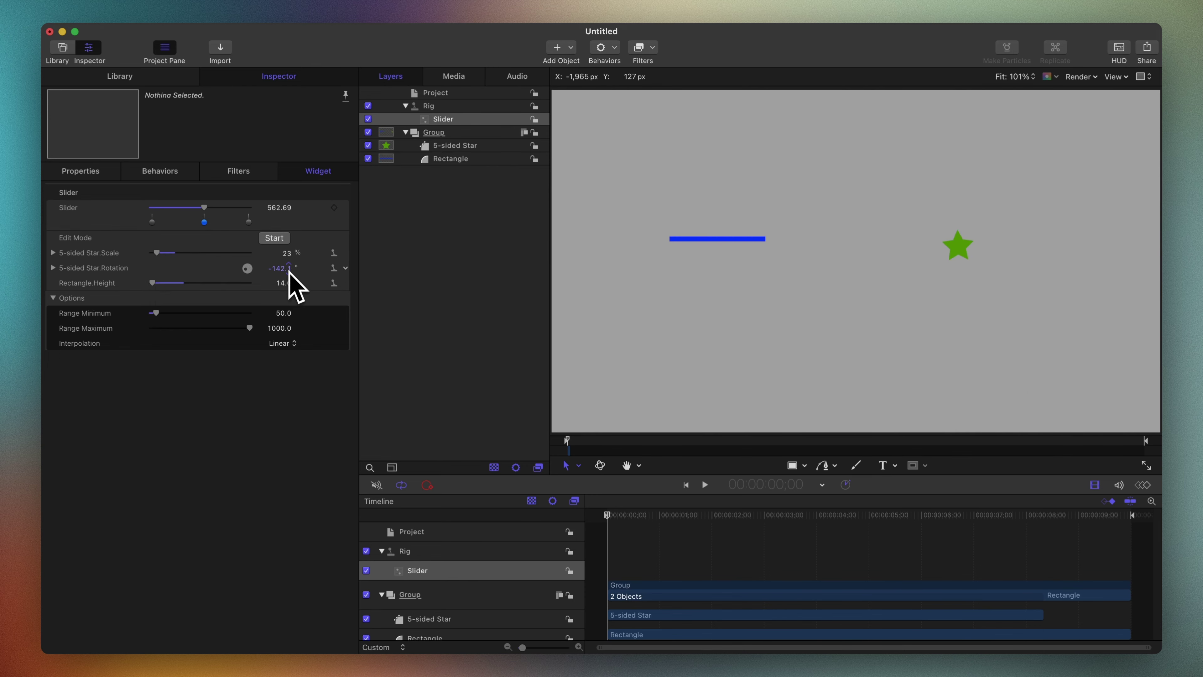
pyautogui.moveTo(205, 207); pyautogui.dragTo(268, 226)
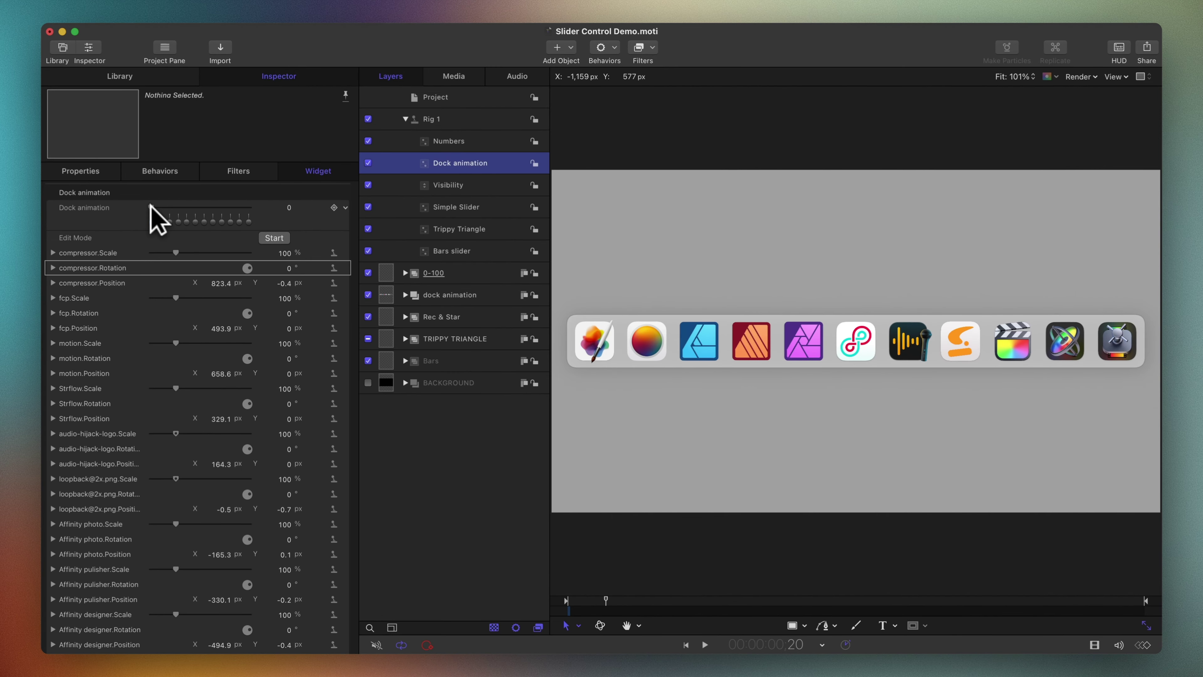
# In the Slider Control Demo project, run the Dock animation slider through its range to preview the dock icons.
pyautogui.moveTo(149, 205); pyautogui.dragTo(268, 208)
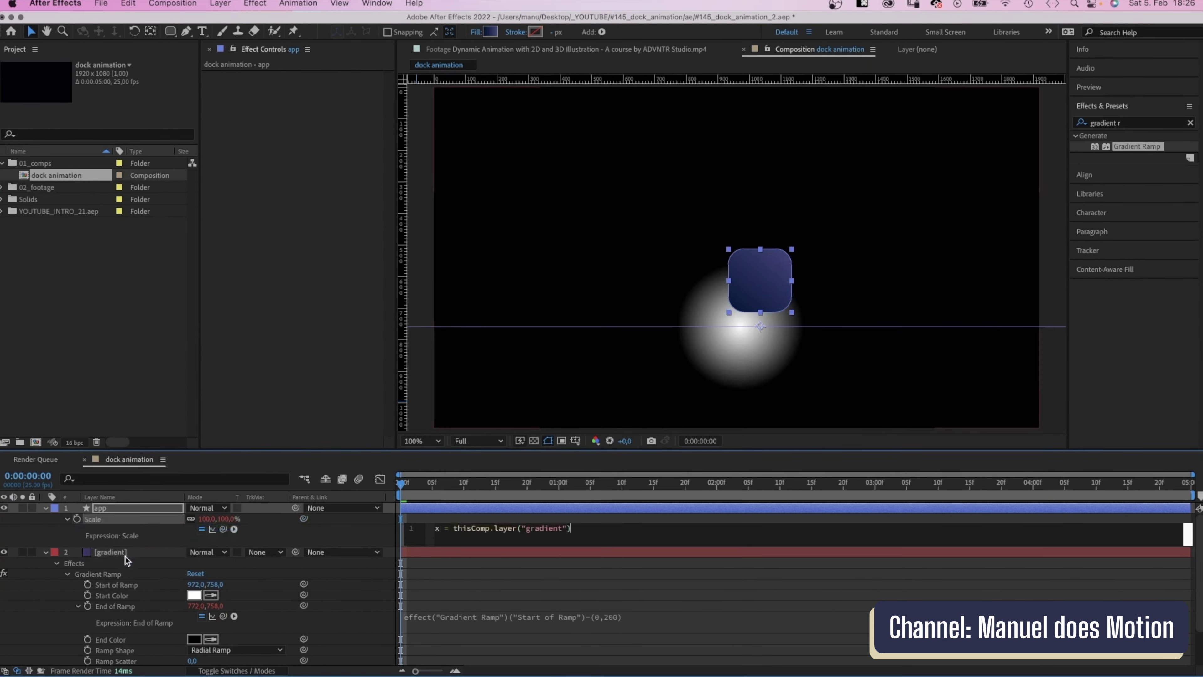
# In After Effects, complete the app layer's Scale expression with .sampleImage(transform.position, [1,1], true, time); and a second line [x, x].
pyautogui.write('.sampleImage(transform.position, [1,1], true, t')
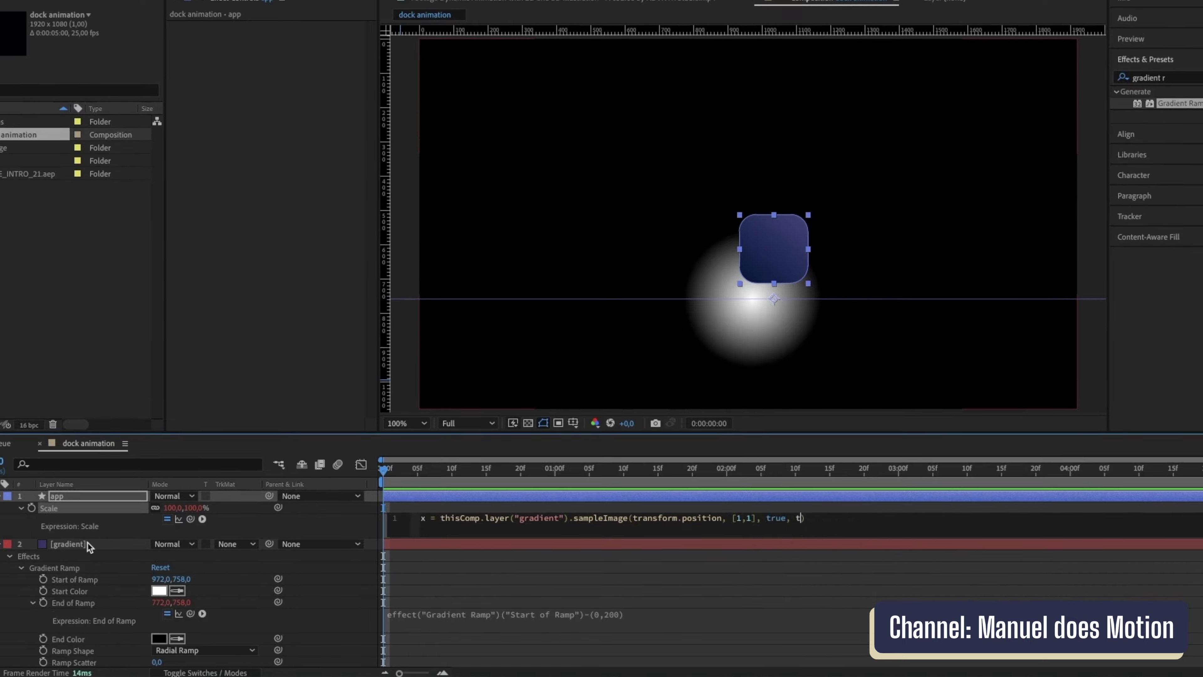
pyautogui.write('ime);')
pyautogui.press('Return')
pyautogui.write('[x, x]')
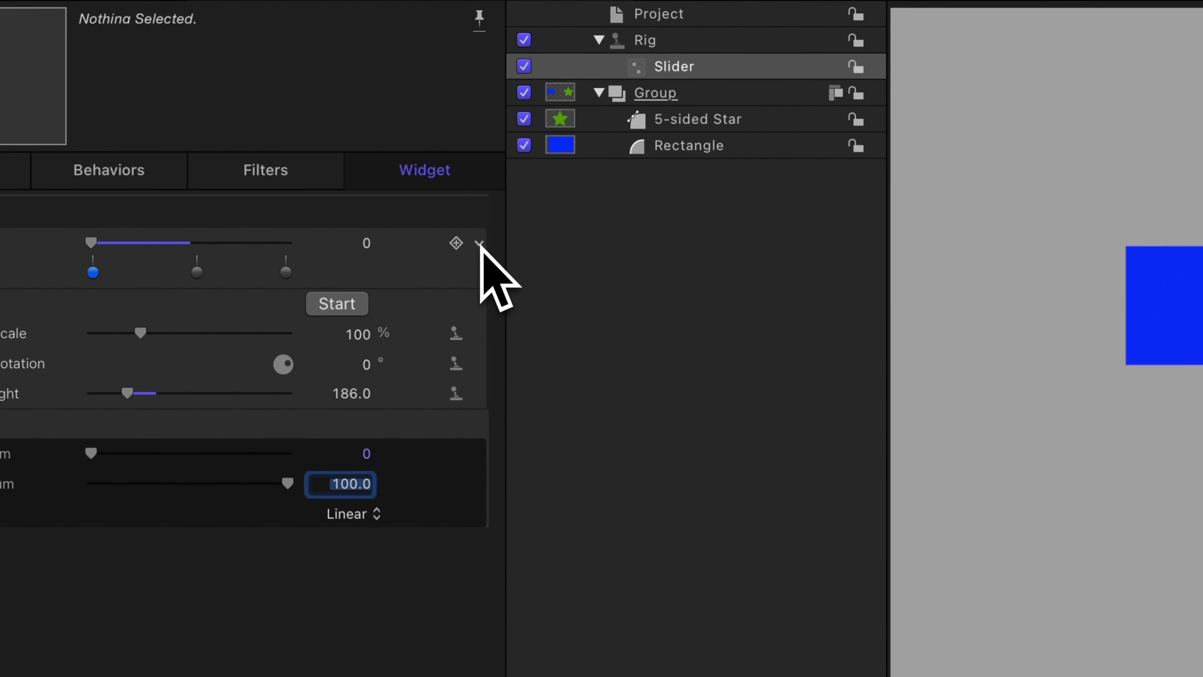
# Publish the Slider parameter of the rectangle and star Rig.
pyautogui.click(345, 207)
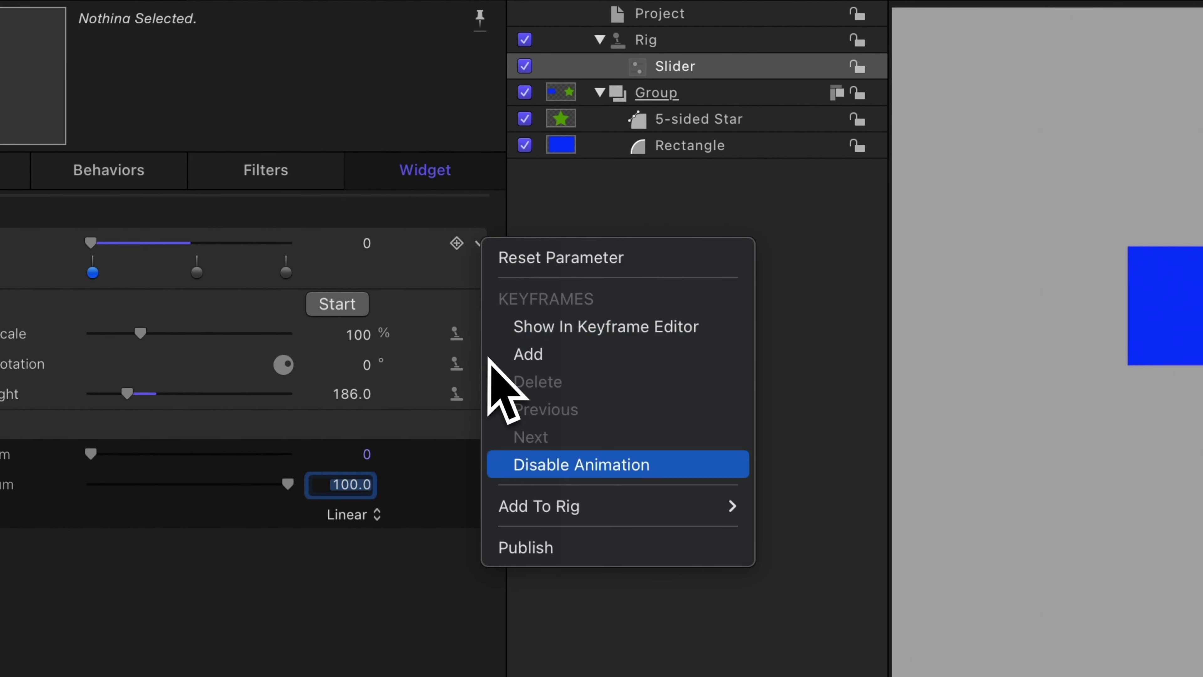
pyautogui.click(503, 548)
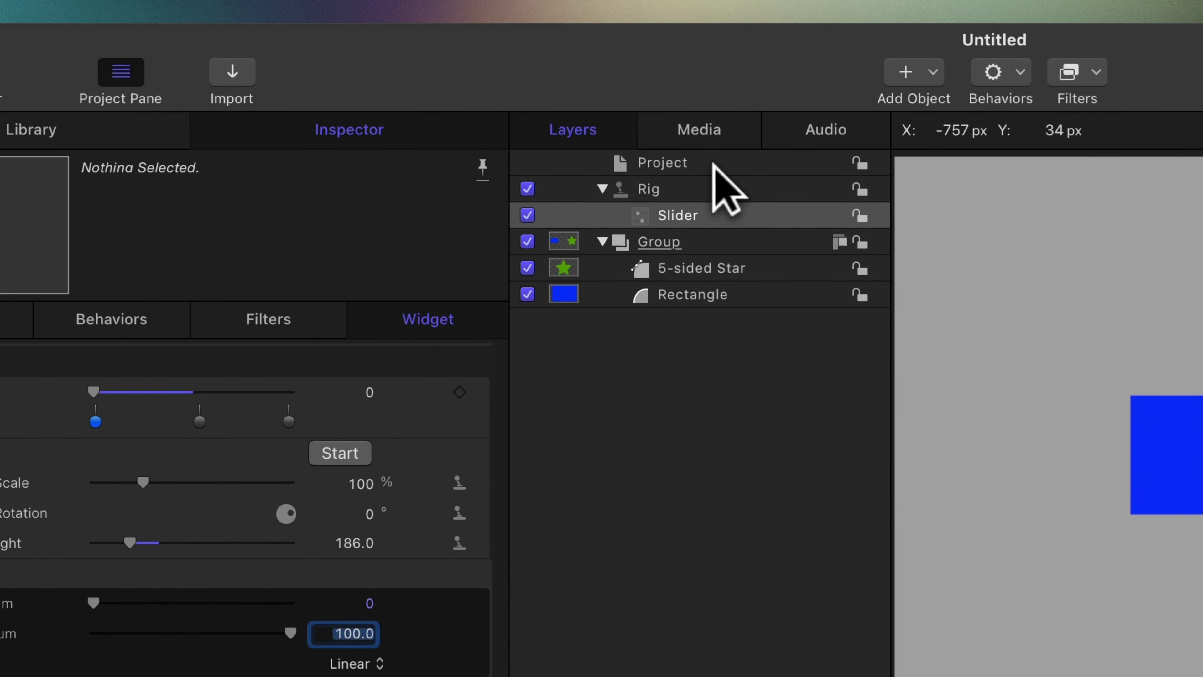
# Rename the project's published Slider parameter as Simple Slider.
pyautogui.click(713, 164)
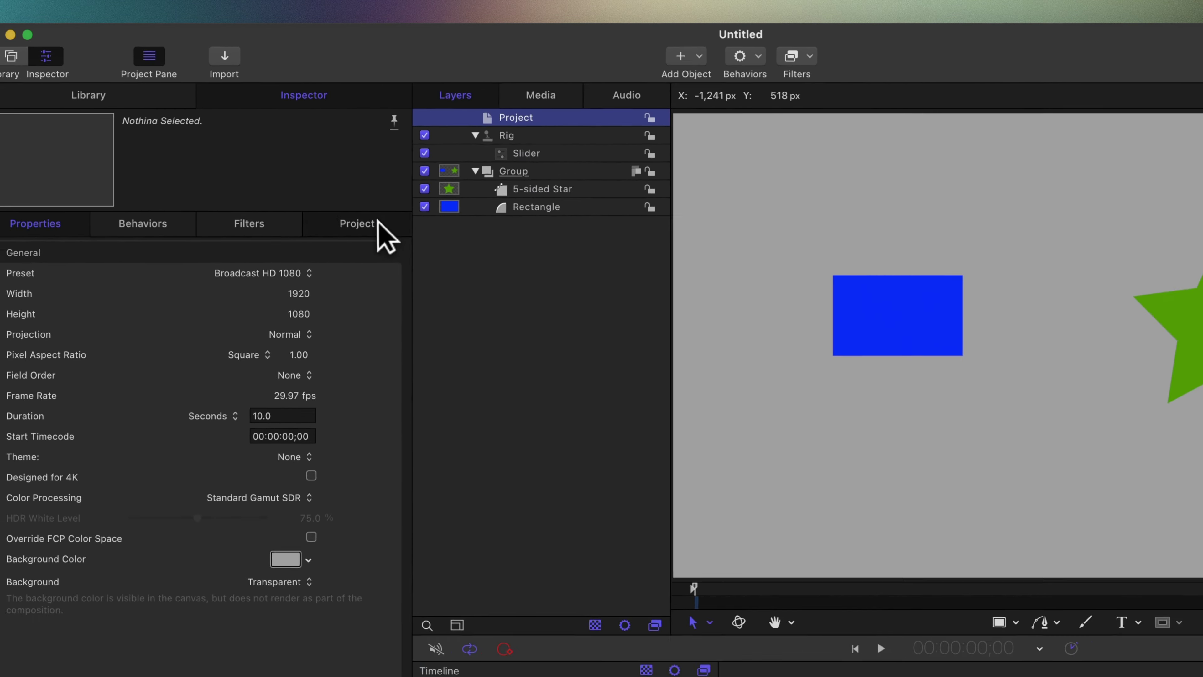
pyautogui.click(378, 221)
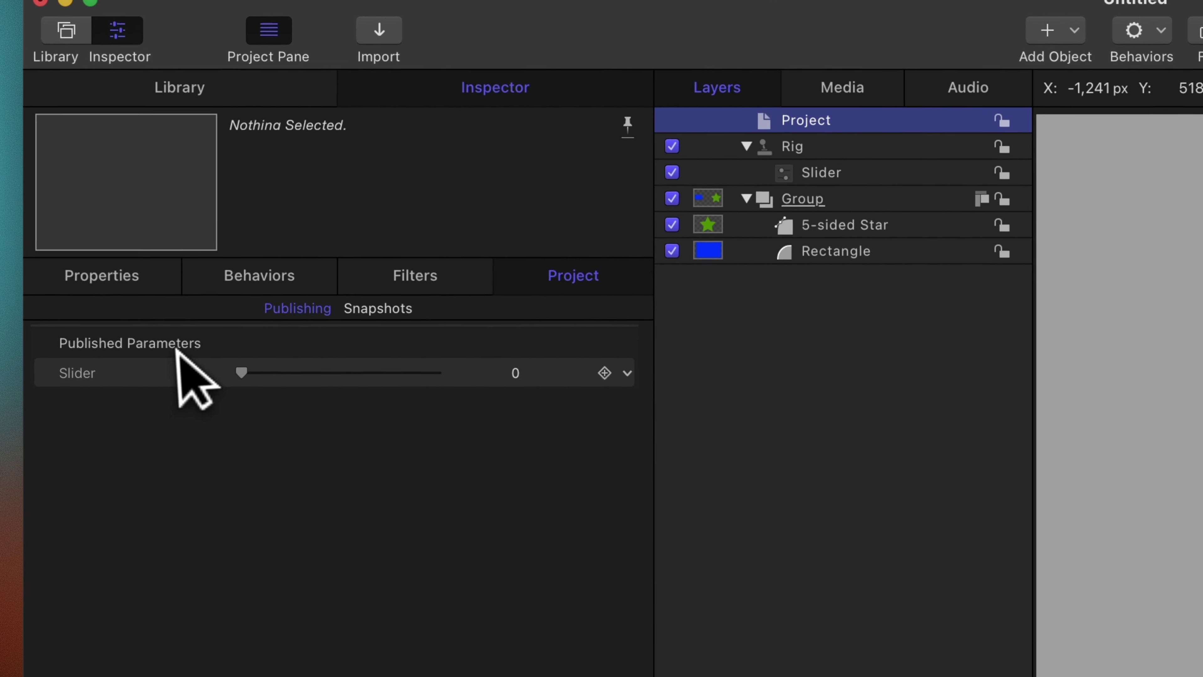
pyautogui.doubleClick(69, 220)
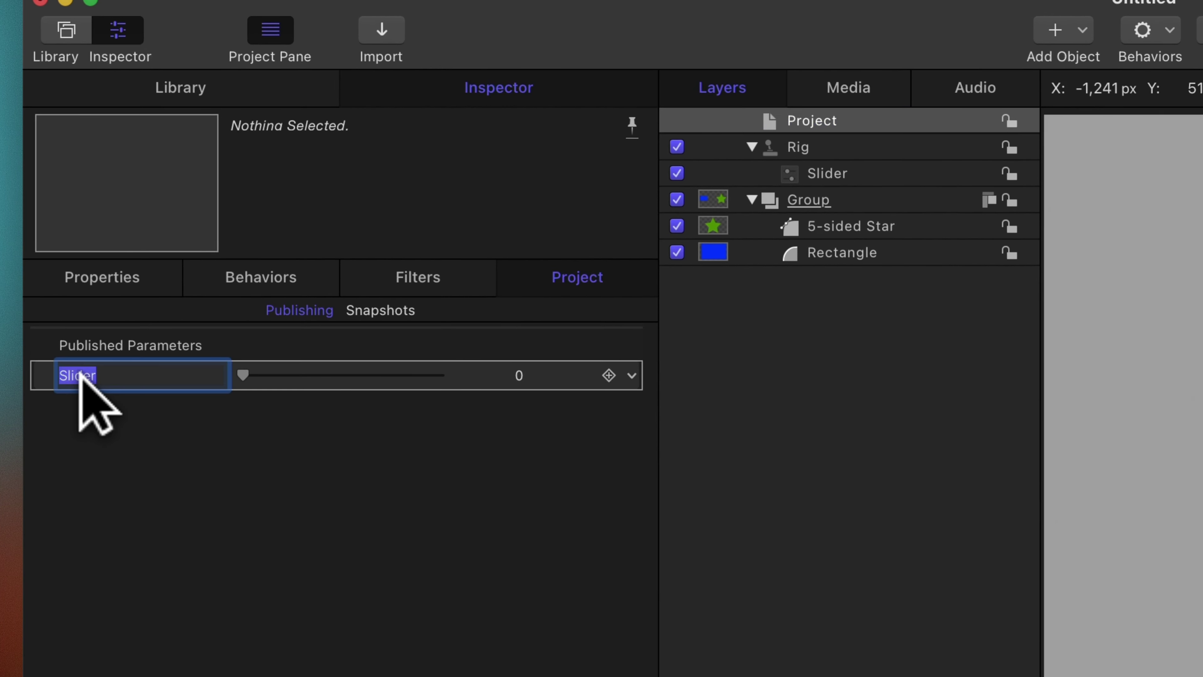
pyautogui.write('Simple Slider')
pyautogui.press('Return')
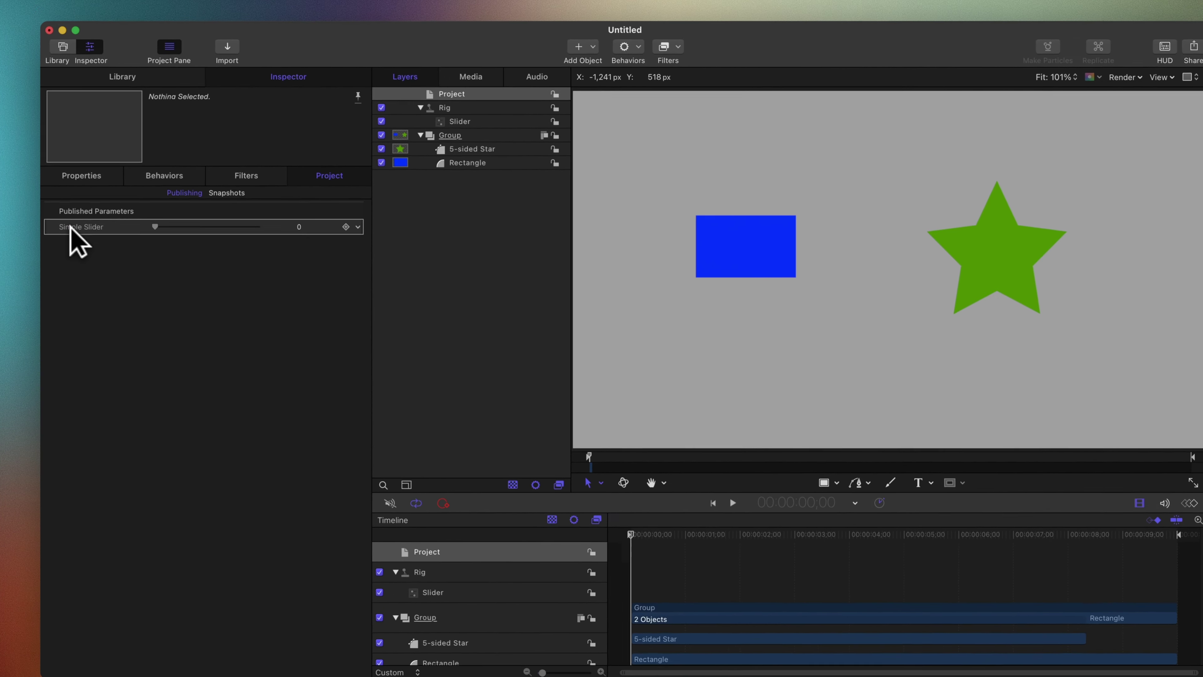
# Save the project as a Final Cut Pro title template named Rectangle & Star in the Motion with James category.
pyautogui.press('super+s')
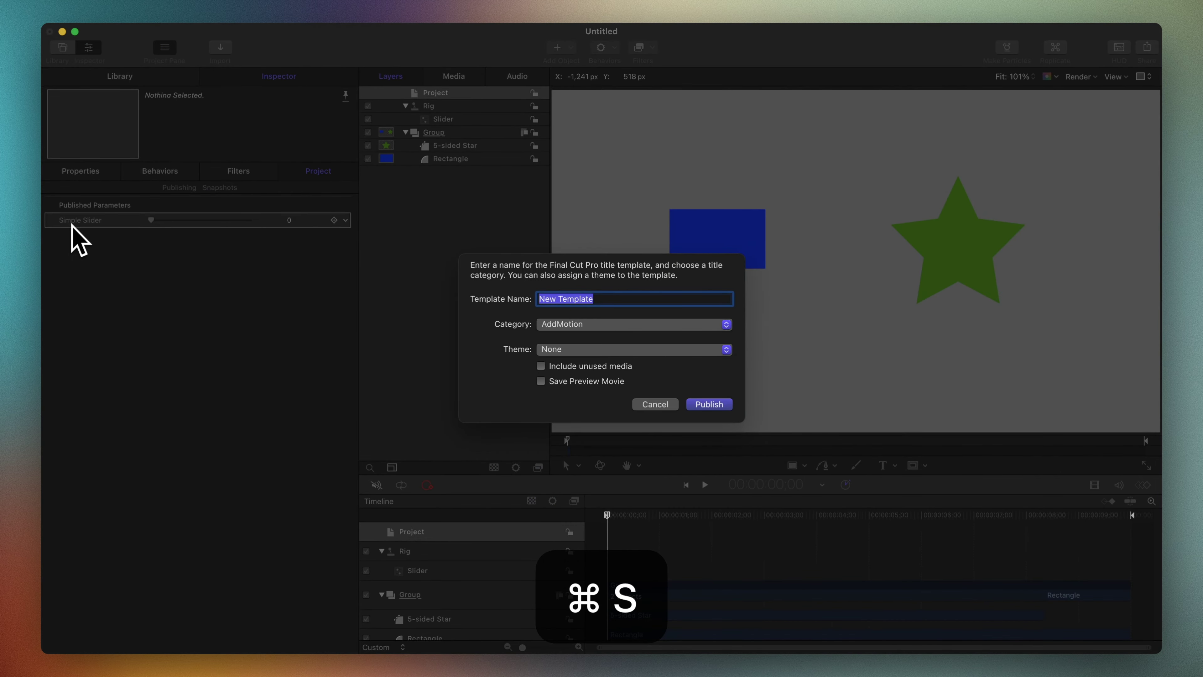
pyautogui.click(630, 325)
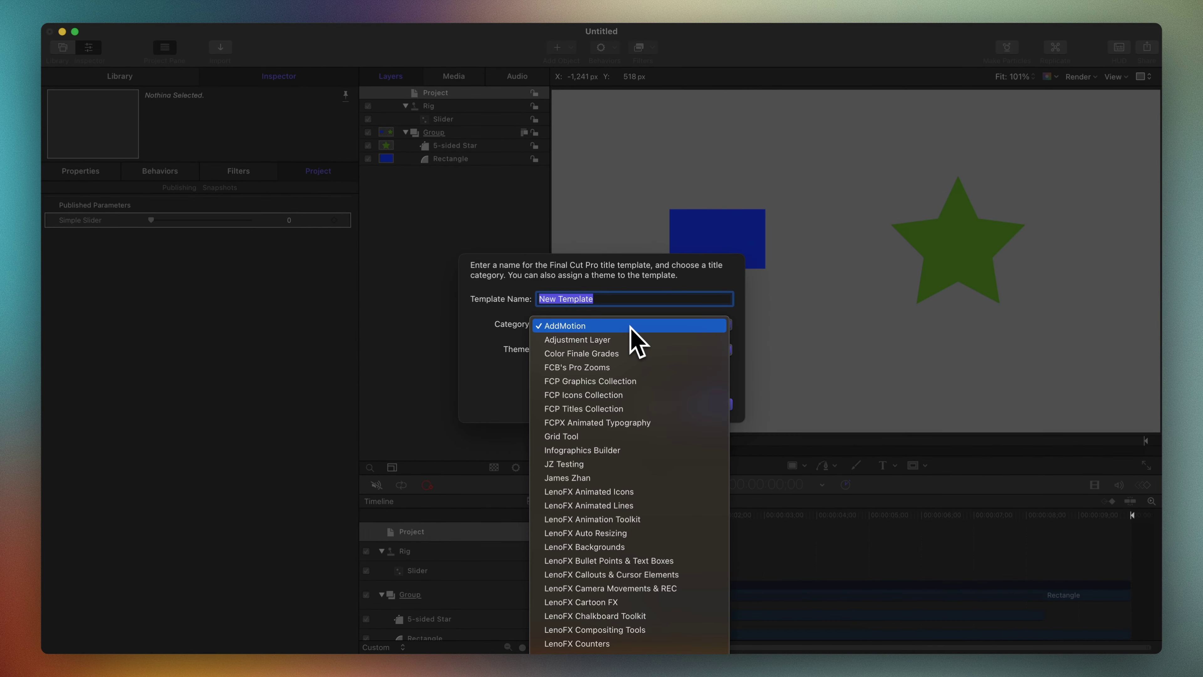
pyautogui.scroll(-10, 631, 331)
pyautogui.click(609, 323)
pyautogui.write('Rectangle & Star')
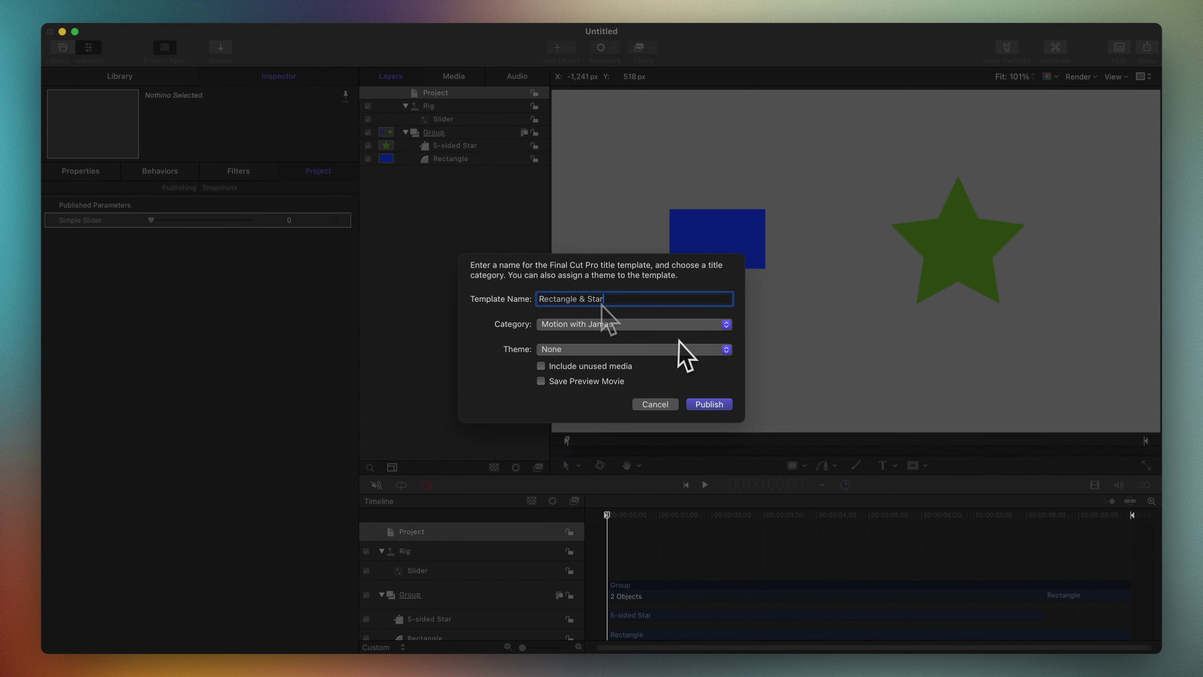
pyautogui.click(709, 403)
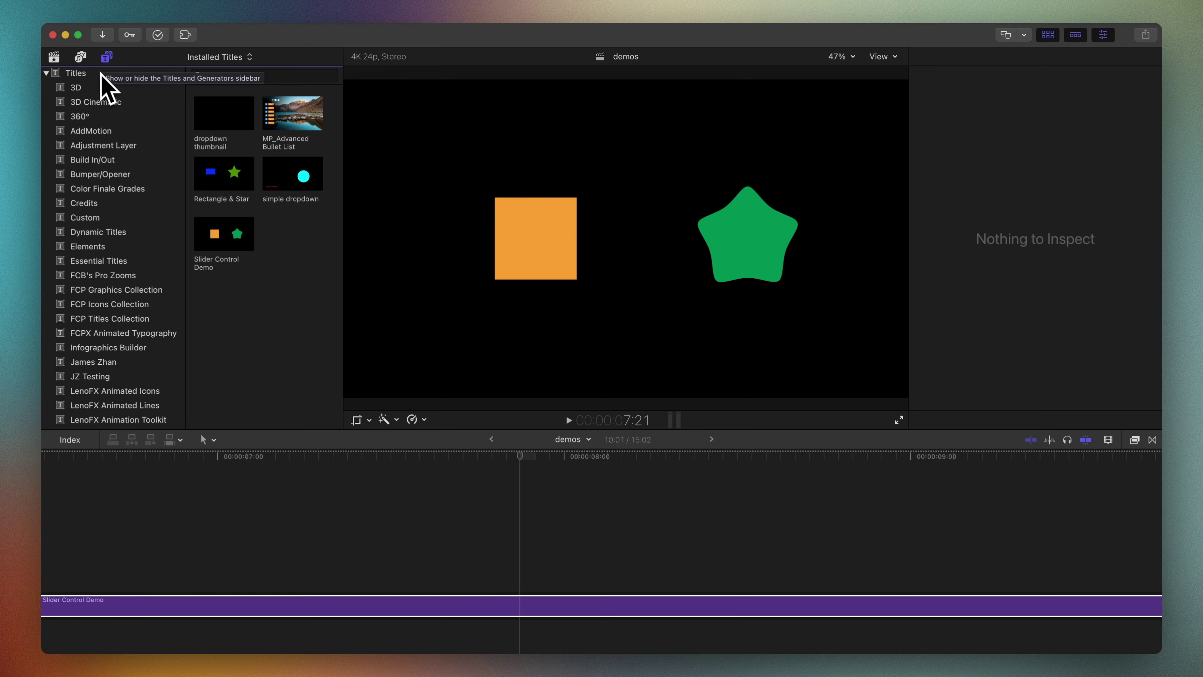
# In Final Cut Pro, connect the Rectangle & Star title from Motion with James above the Slider Control Demo clip and set Simple Slider to about 60.
pyautogui.scroll(-10, 99, 138)
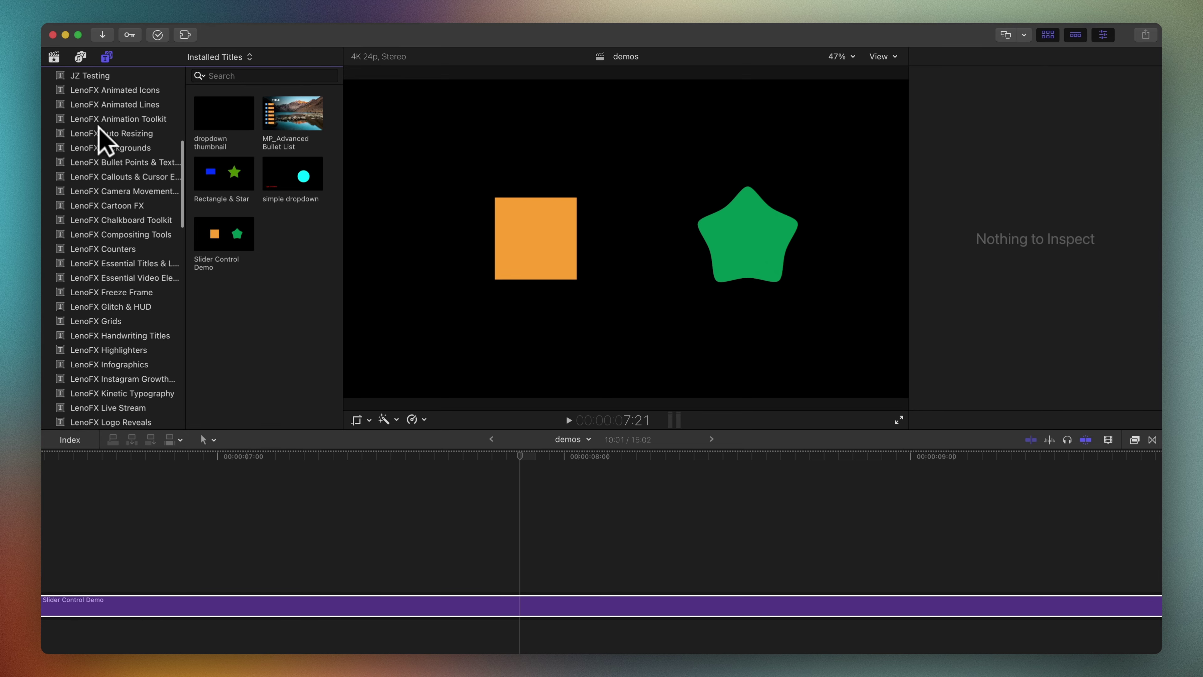
pyautogui.scroll(-15, 99, 135)
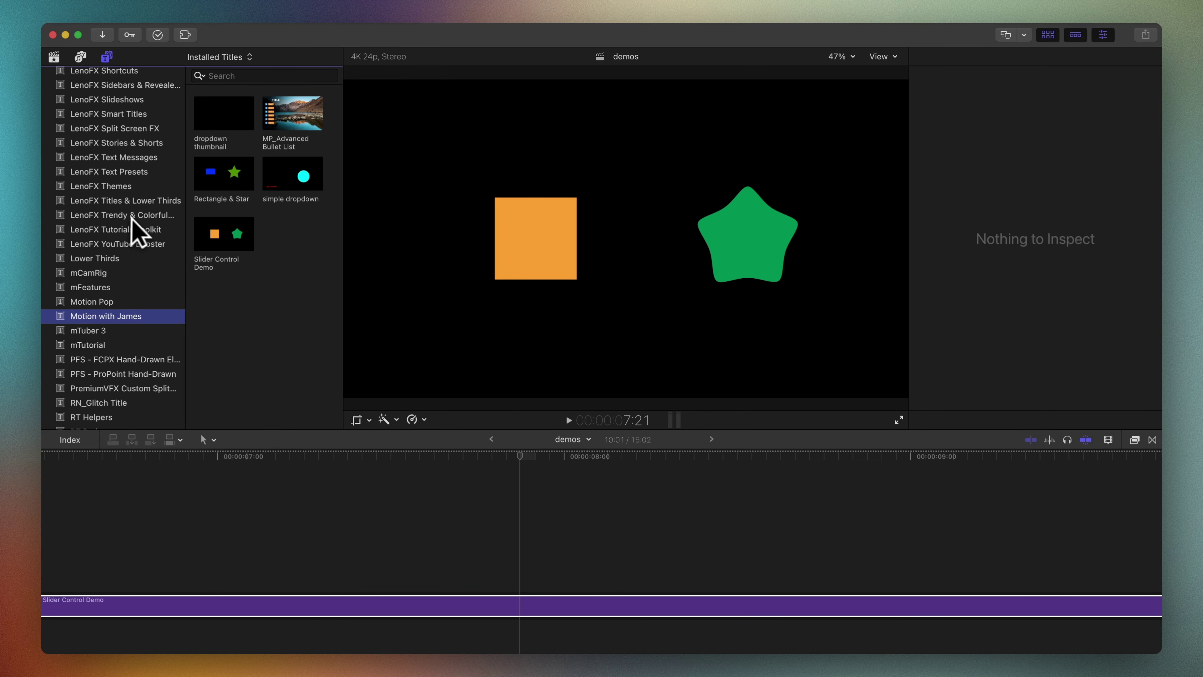
pyautogui.click(220, 176)
pyautogui.moveTo(222, 174); pyautogui.dragTo(393, 555)
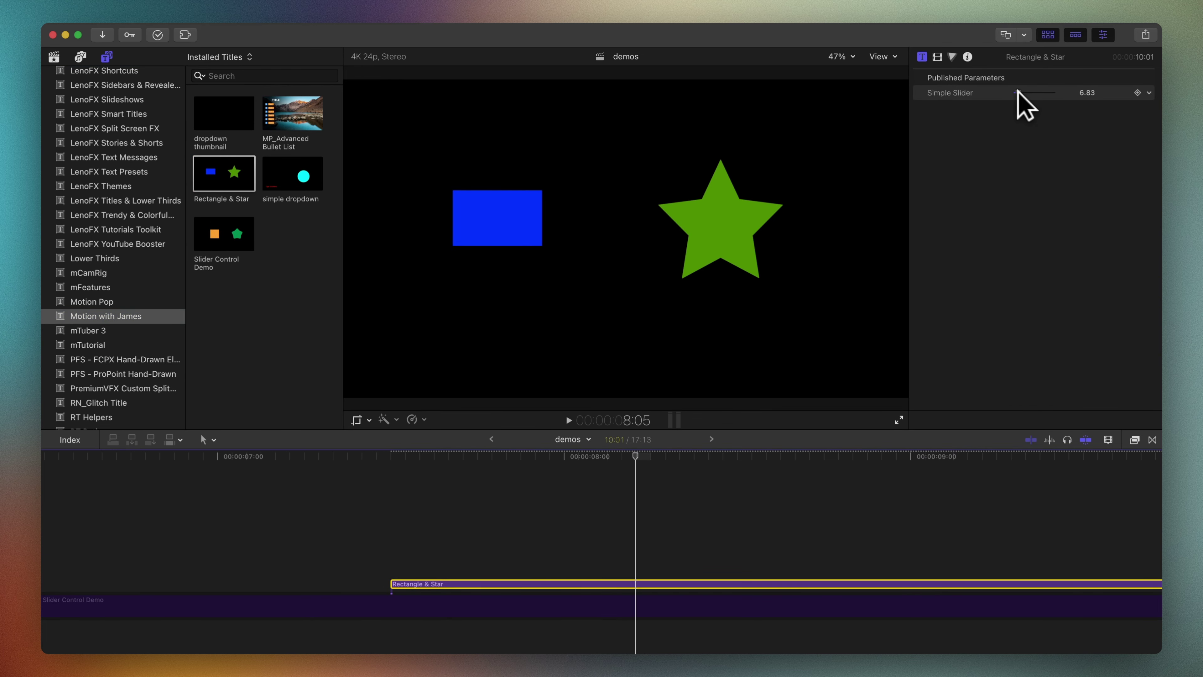
pyautogui.moveTo(1017, 92)
pyautogui.mouseDown()
pyautogui.moveTo(1060, 92)
pyautogui.moveTo(1038, 92)
pyautogui.mouseUp()
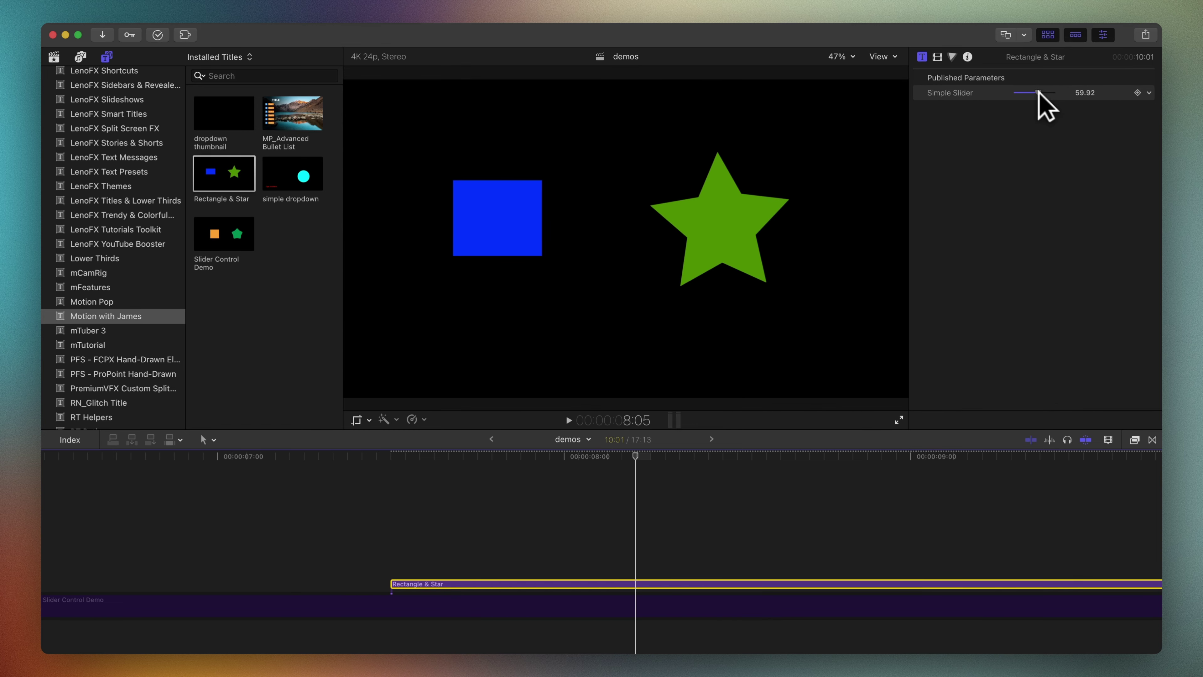